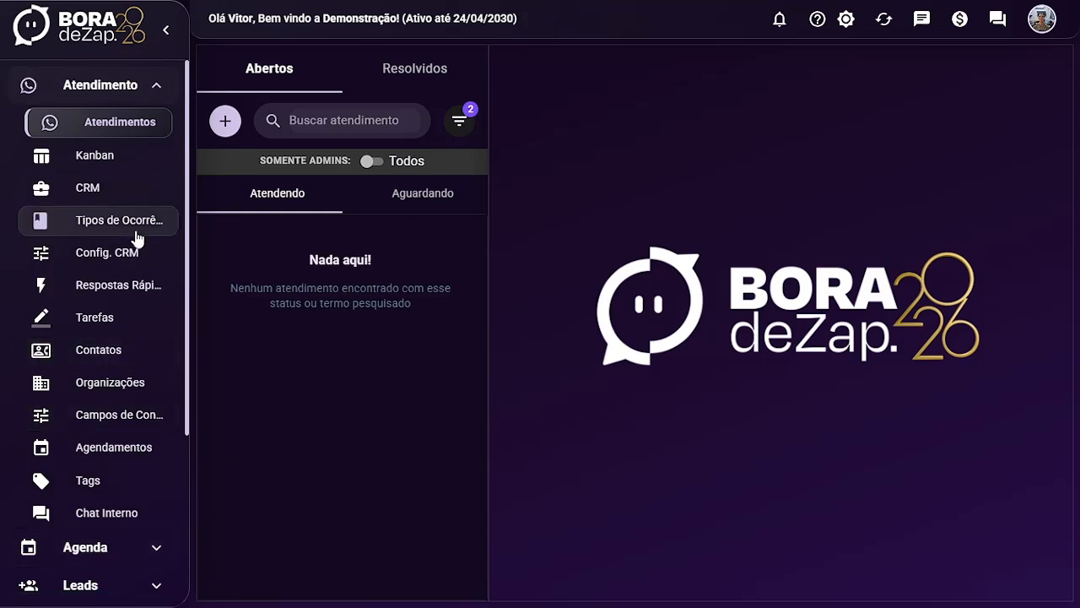
{"action": "scroll", "coordinate": [38, 435], "scroll_direction": "down", "scroll_amount": 1}
{"action": "scroll", "coordinate": [113, 109], "scroll_direction": "up", "scroll_amount": 1}
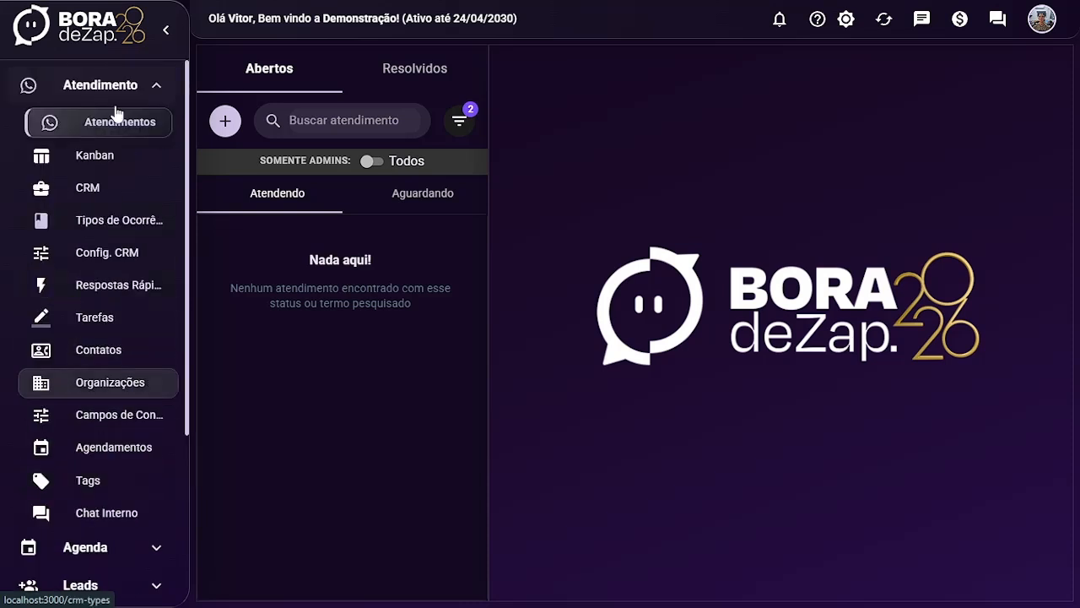
{"action": "left_click", "coordinate": [128, 93]}
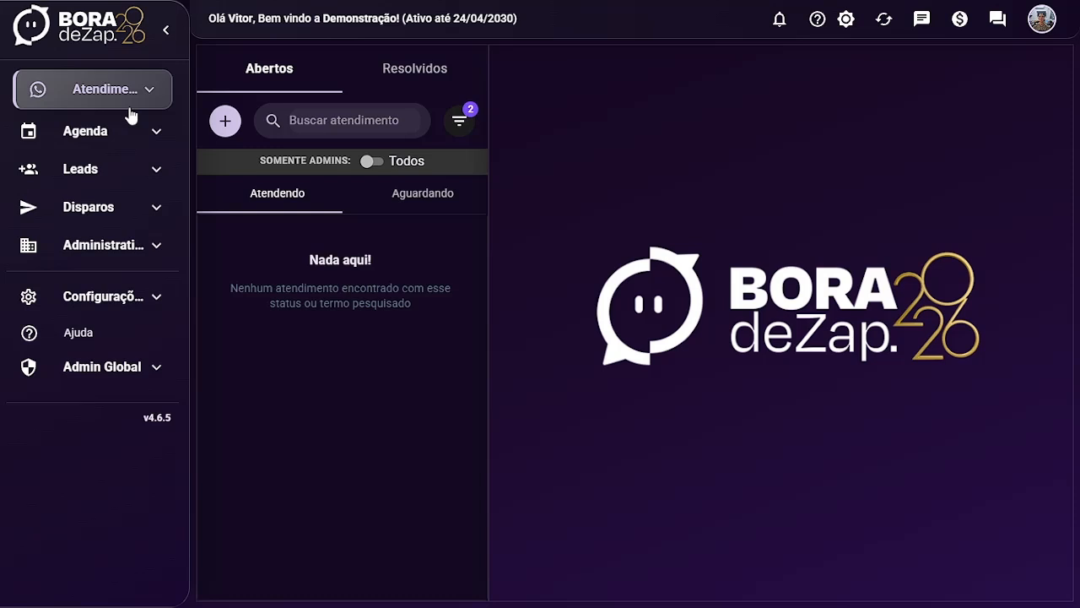
{"action": "left_click", "coordinate": [129, 106]}
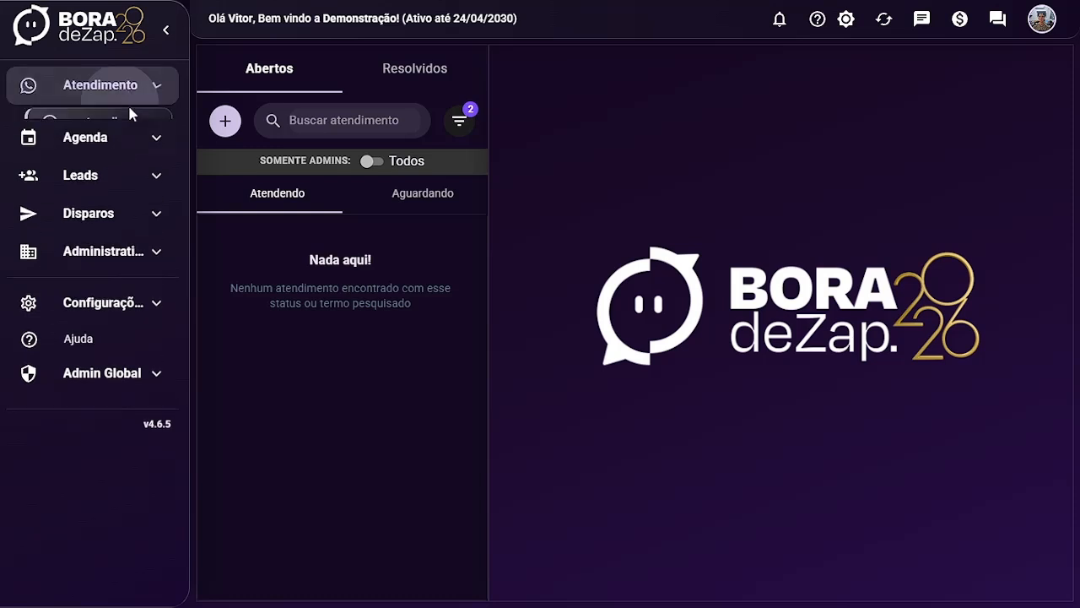
Review the existing project integrations and the Open.Ai prompts in the system configuration
{"action": "scroll", "coordinate": [124, 579], "scroll_direction": "down", "scroll_amount": 3}
{"action": "left_click", "coordinate": [124, 572]}
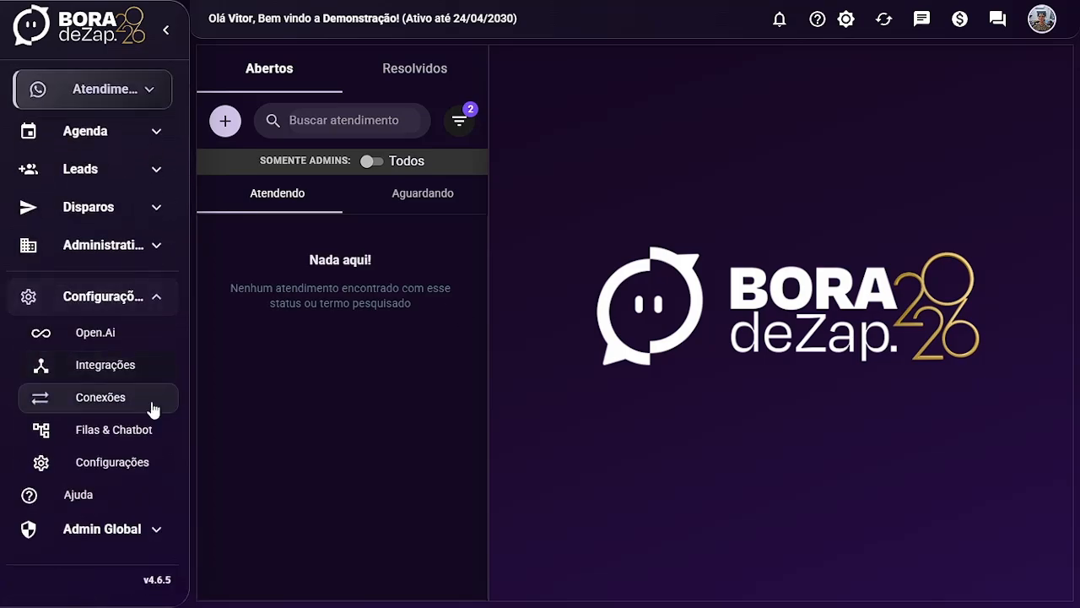
{"action": "left_click", "coordinate": [124, 357]}
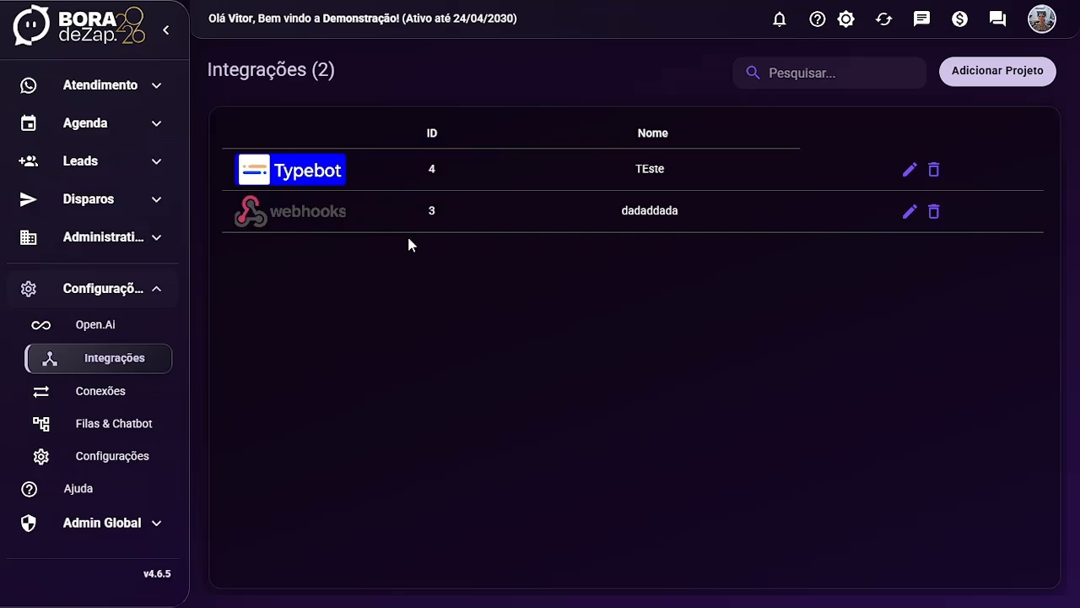
{"action": "left_click", "coordinate": [169, 337]}
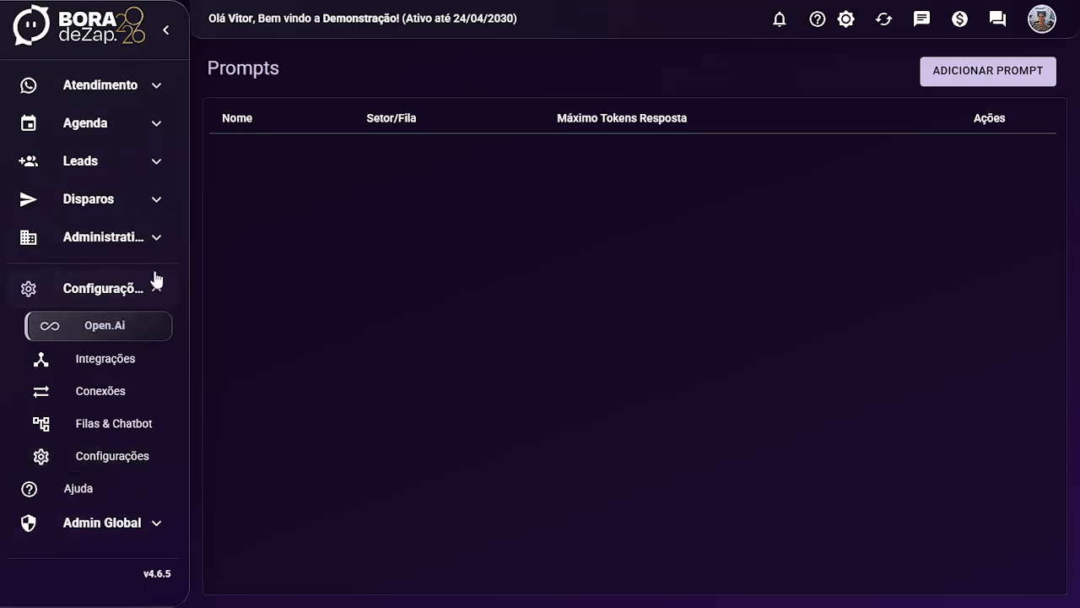
Examine Fila 01's integration, greeting message, attachment limits and options in Filas & Chatbot, and close it without saving
{"action": "left_click", "coordinate": [126, 432]}
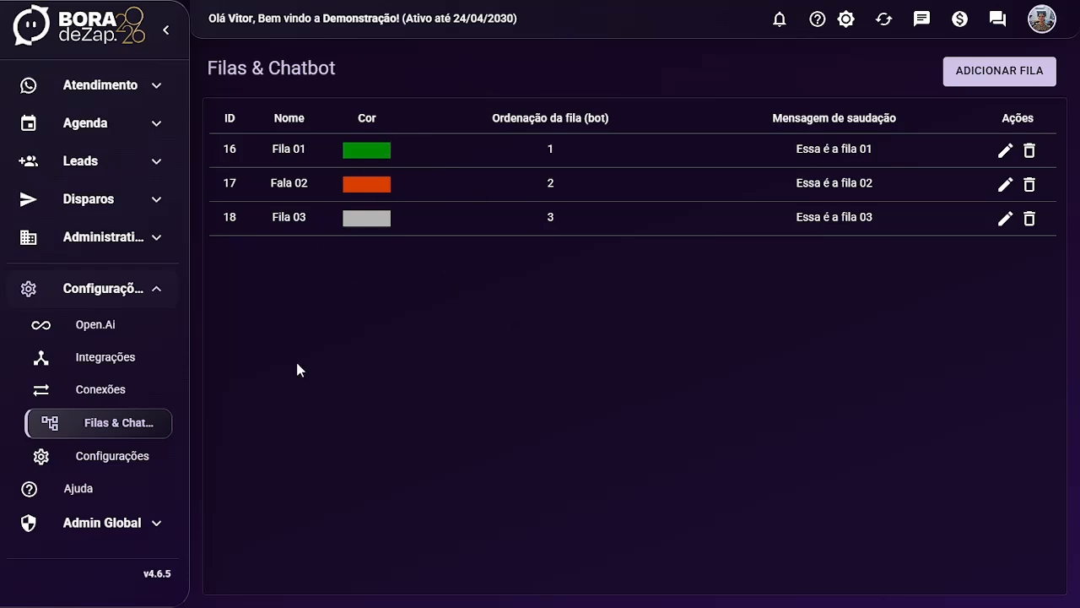
{"action": "left_click", "coordinate": [1004, 150]}
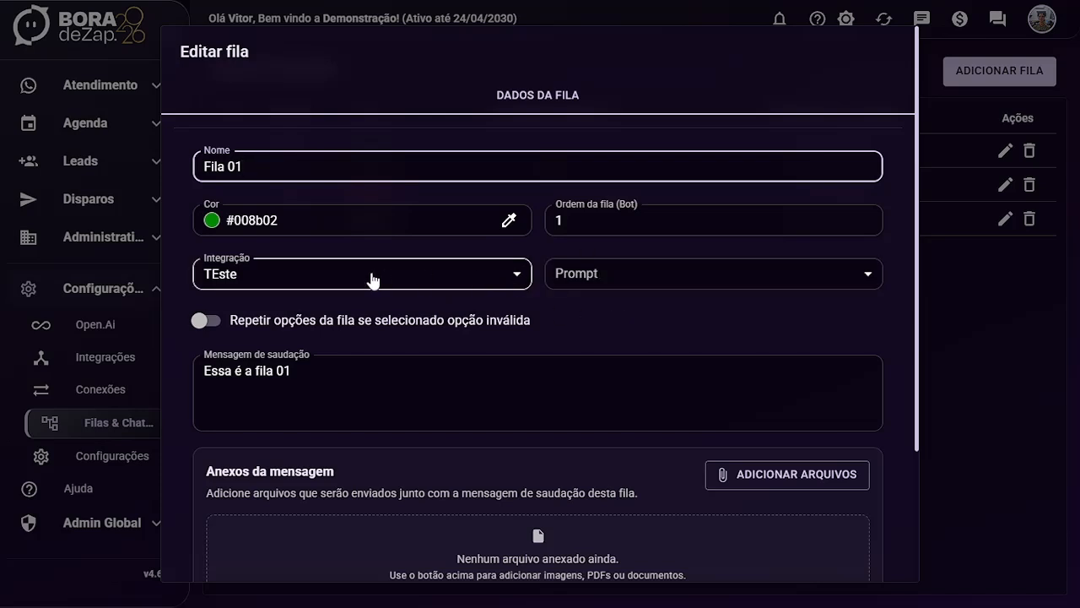
{"action": "scroll", "coordinate": [374, 279], "scroll_direction": "down", "scroll_amount": 1}
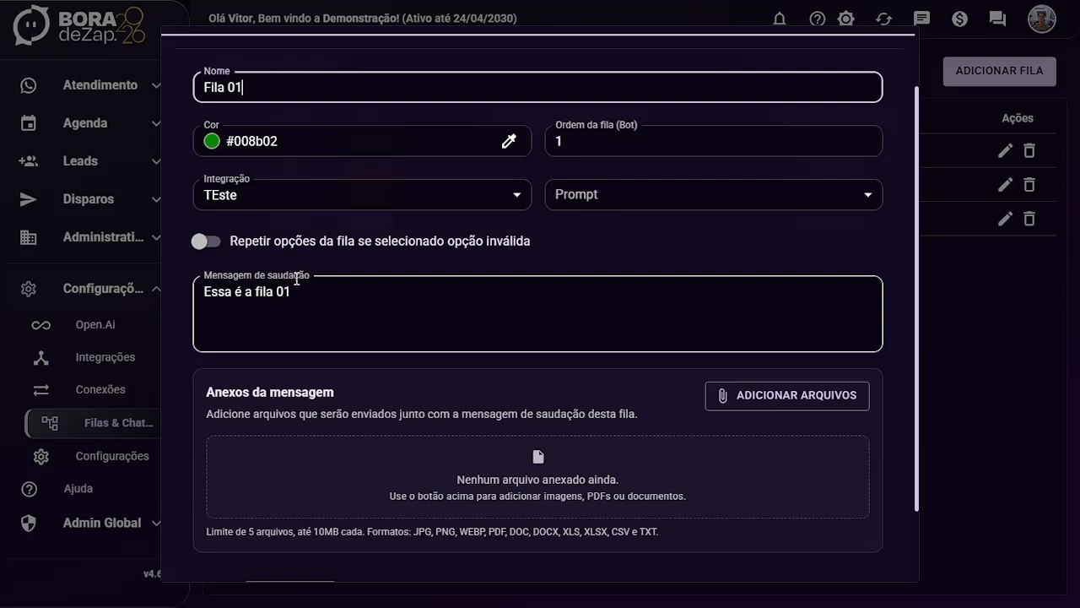
{"action": "left_click_drag", "start_coordinate": [313, 297], "coordinate": [183, 287]}
{"action": "left_click", "coordinate": [335, 301]}
{"action": "scroll", "coordinate": [472, 303], "scroll_direction": "down", "scroll_amount": 1}
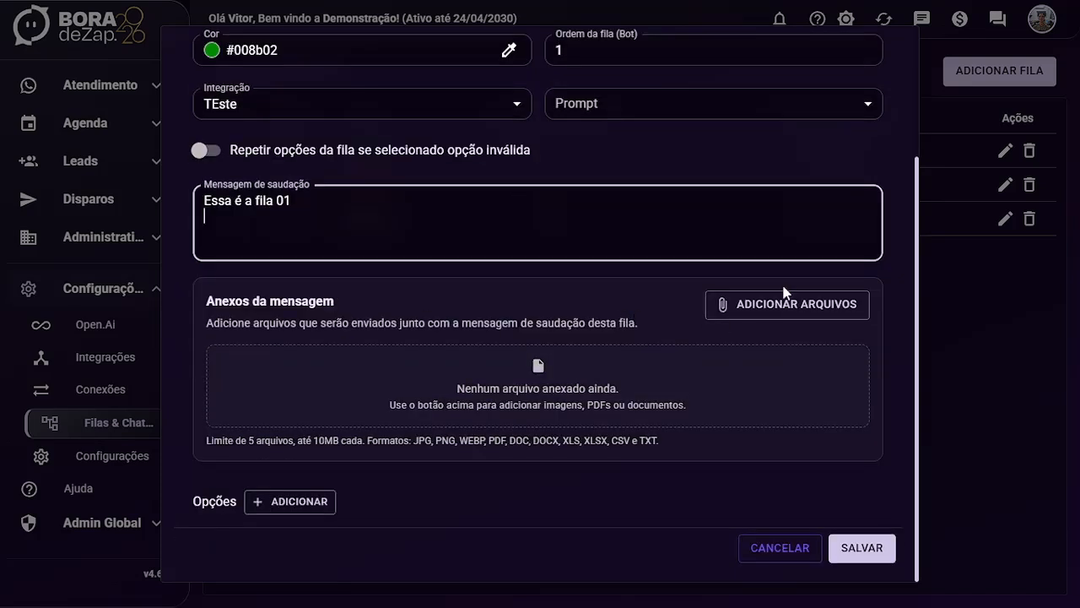
{"action": "left_click_drag", "start_coordinate": [220, 437], "coordinate": [665, 438]}
{"action": "left_click", "coordinate": [663, 438]}
{"action": "scroll", "coordinate": [649, 435], "scroll_direction": "up", "scroll_amount": 2}
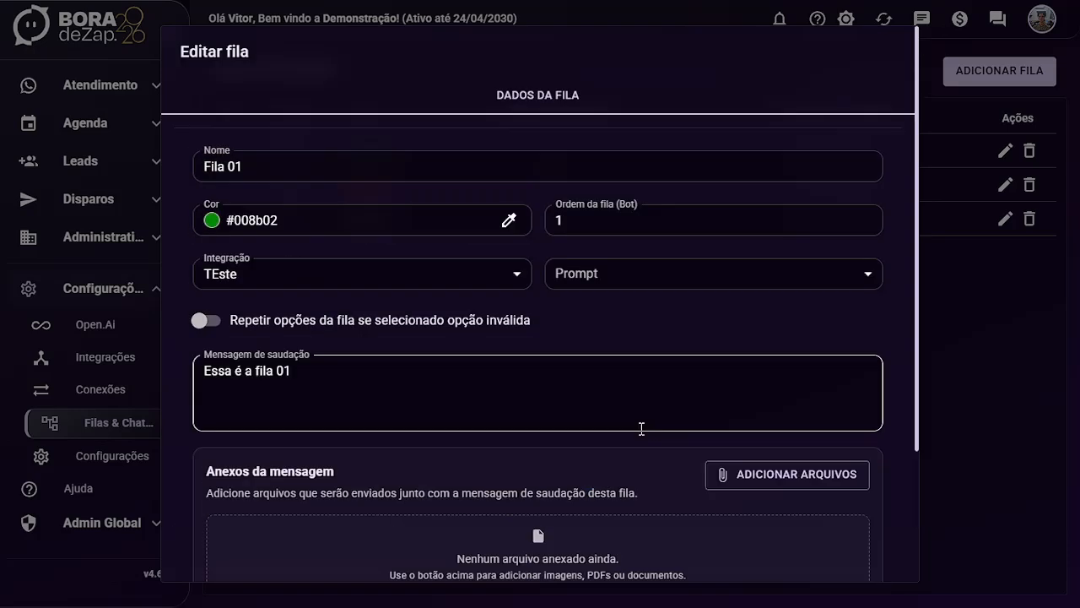
{"action": "scroll", "coordinate": [827, 316], "scroll_direction": "down", "scroll_amount": 1}
{"action": "scroll", "coordinate": [836, 304], "scroll_direction": "up", "scroll_amount": 1}
{"action": "left_click", "coordinate": [964, 248]}
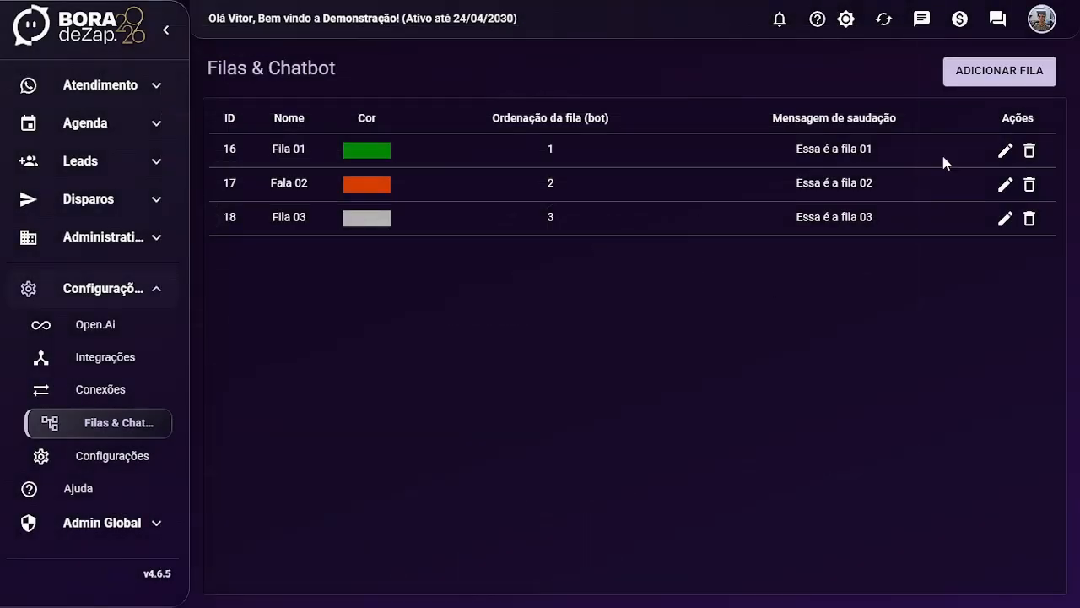
Examine Fala 02's invalid-option repeat setting, greeting message, attachments and chatbot options, and close it without saving
{"action": "left_click", "coordinate": [1005, 184]}
{"action": "scroll", "coordinate": [384, 410], "scroll_direction": "down", "scroll_amount": 4}
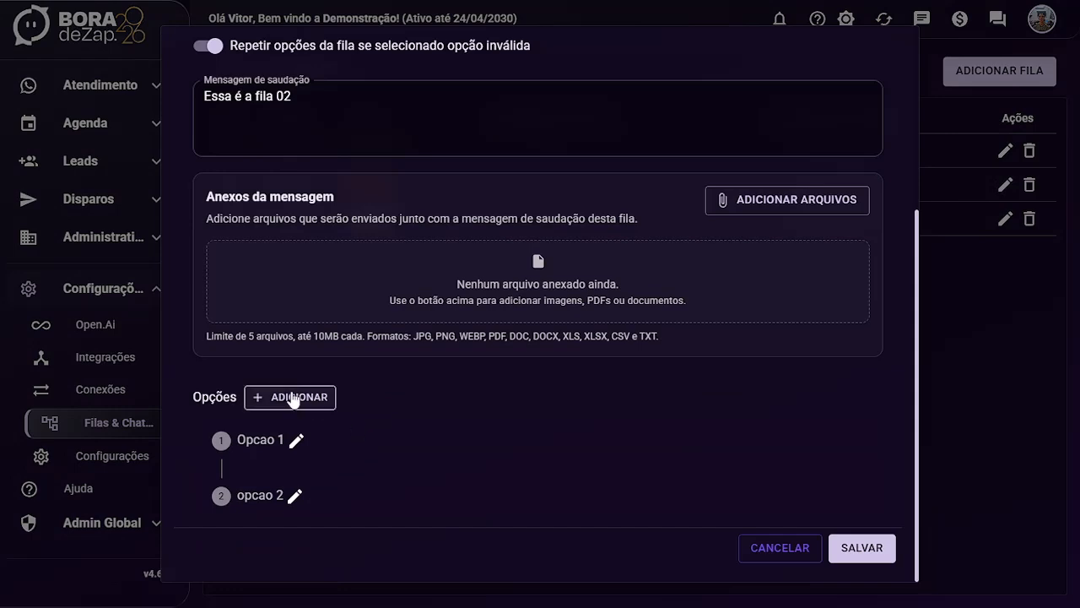
{"action": "scroll", "coordinate": [309, 177], "scroll_direction": "up", "scroll_amount": 4}
{"action": "scroll", "coordinate": [285, 222], "scroll_direction": "down", "scroll_amount": 4}
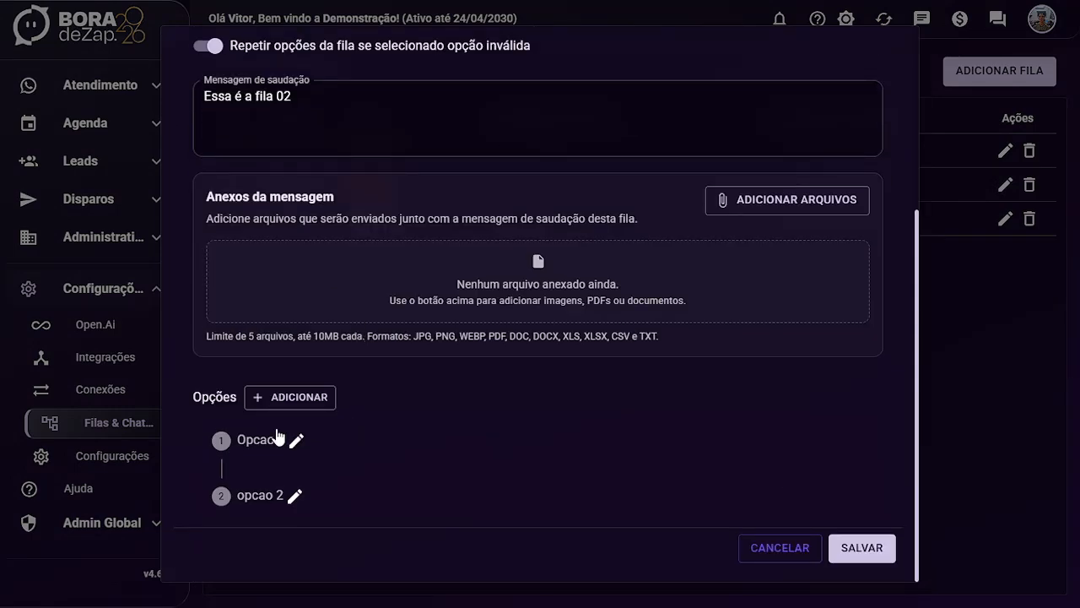
{"action": "scroll", "coordinate": [278, 439], "scroll_direction": "up", "scroll_amount": 2}
{"action": "scroll", "coordinate": [352, 197], "scroll_direction": "down", "scroll_amount": 1}
{"action": "left_click_drag", "start_coordinate": [352, 197], "coordinate": [218, 176]}
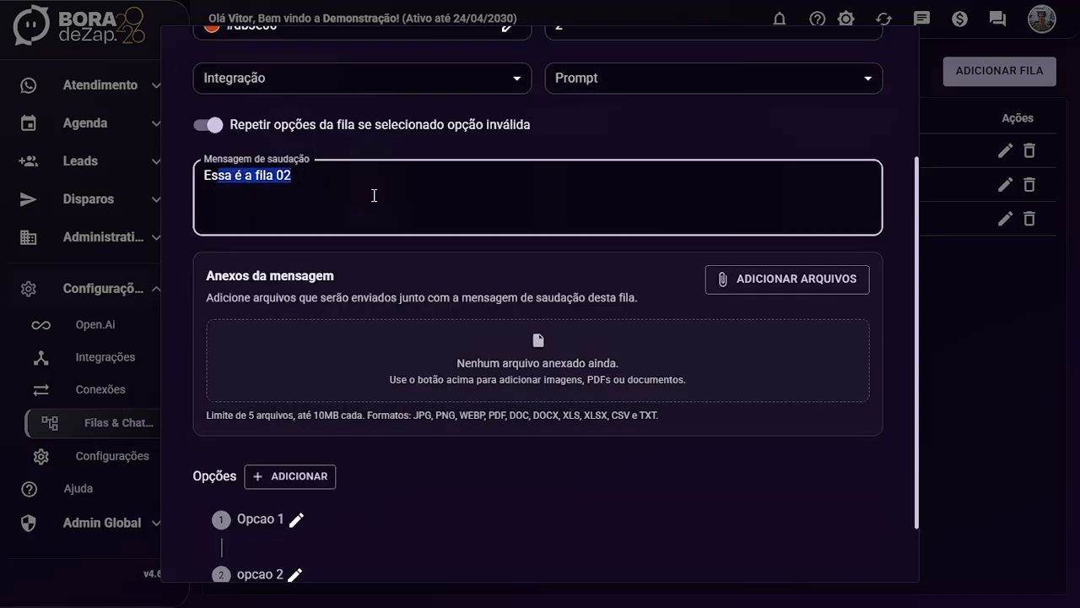
{"action": "left_click", "coordinate": [374, 195]}
{"action": "scroll", "coordinate": [414, 347], "scroll_direction": "down", "scroll_amount": 1}
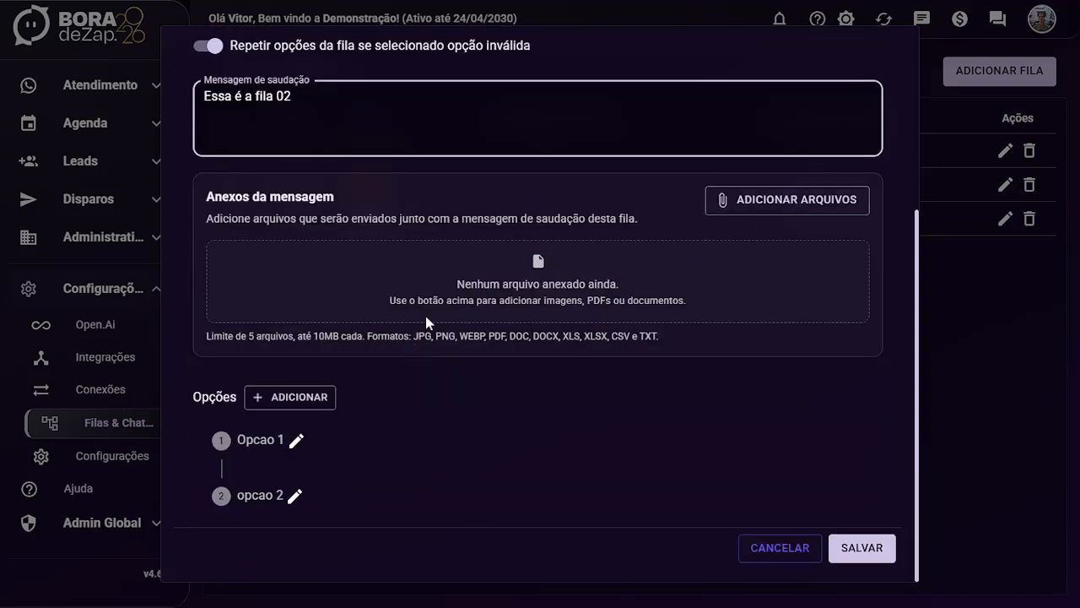
{"action": "left_click_drag", "start_coordinate": [327, 554], "coordinate": [173, 450]}
{"action": "left_click", "coordinate": [563, 345]}
{"action": "scroll", "coordinate": [523, 376], "scroll_direction": "up", "scroll_amount": 2}
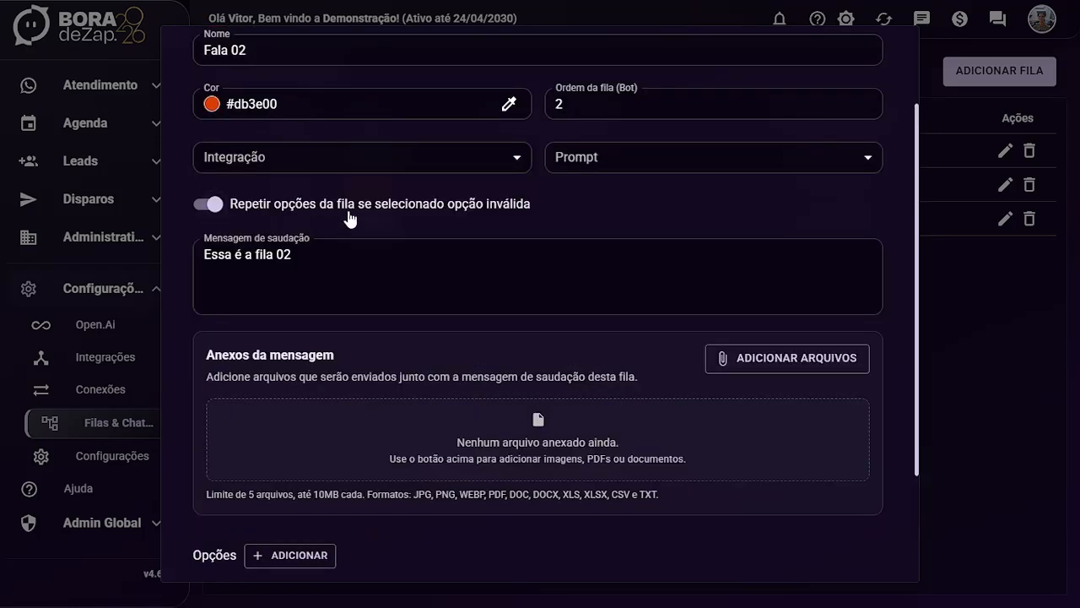
{"action": "scroll", "coordinate": [517, 236], "scroll_direction": "down", "scroll_amount": 2}
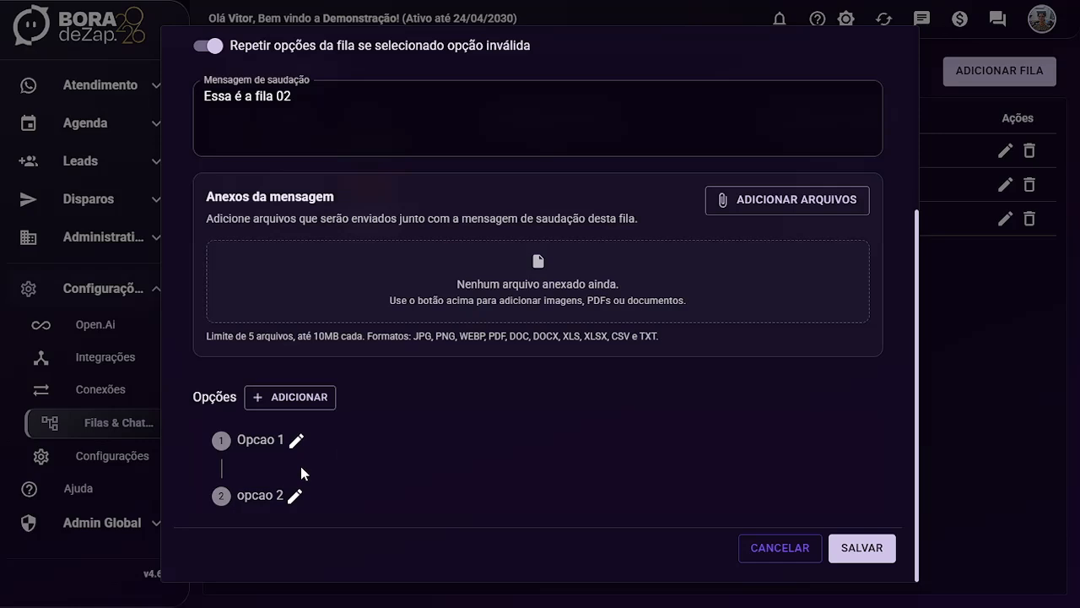
{"action": "left_click", "coordinate": [933, 386]}
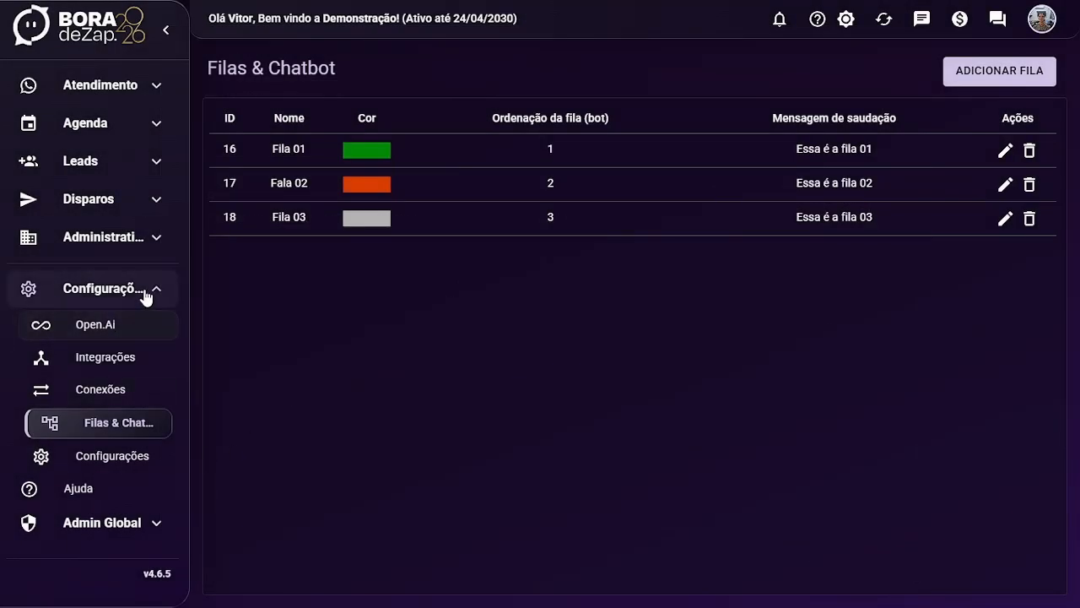
Open the Principal WhatsApp connection under Conexões for editing
{"action": "left_click", "coordinate": [169, 390]}
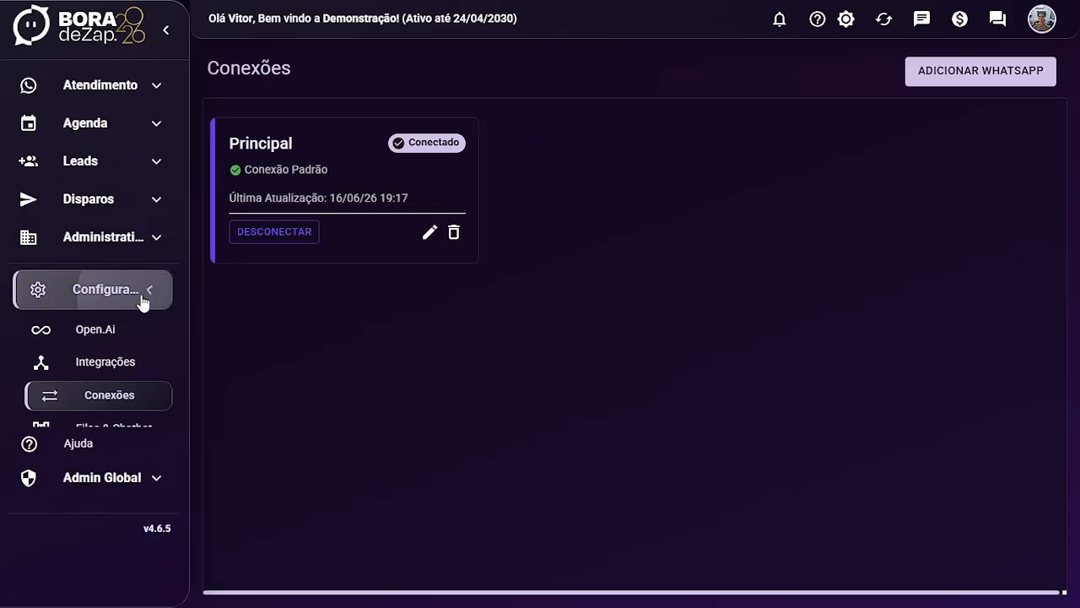
{"action": "left_click", "coordinate": [140, 295]}
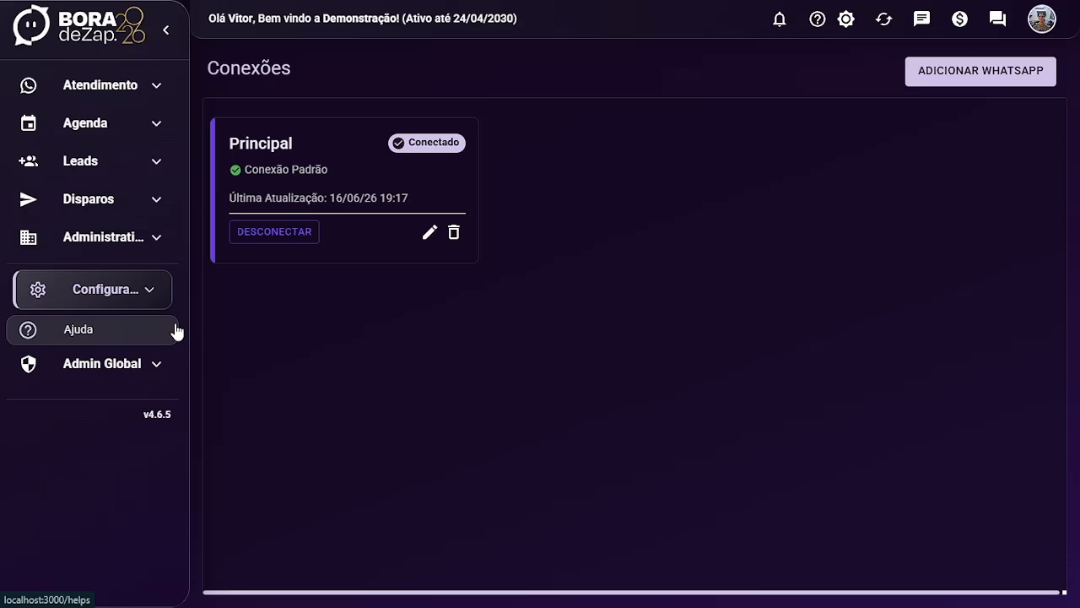
{"action": "left_click", "coordinate": [429, 233]}
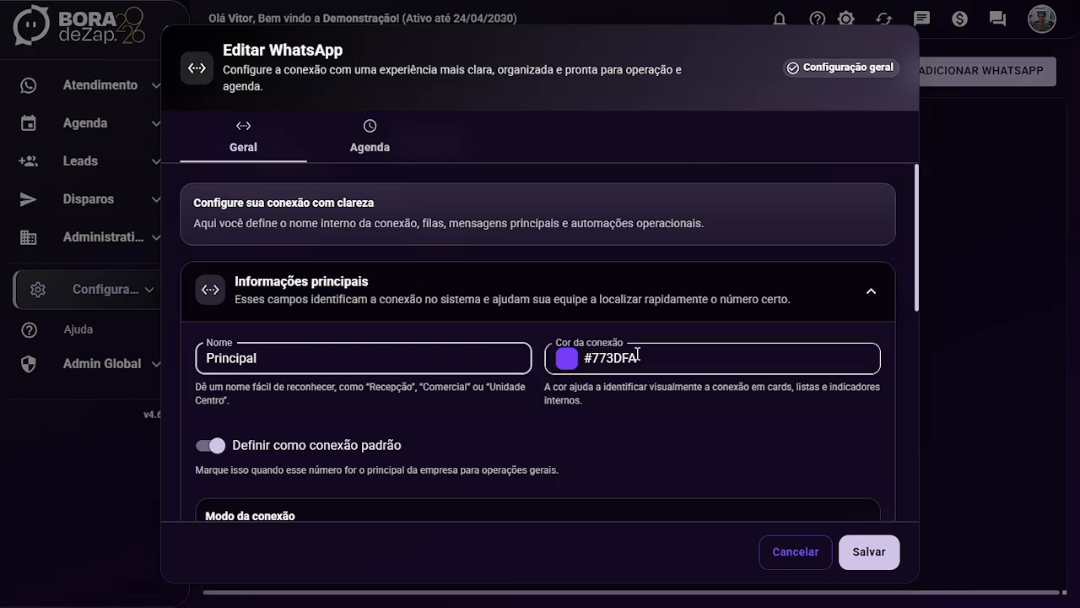
Examine the connection's default setting, connection mode, and its greeting, conclusion, out-of-hours and evaluation message fields
{"action": "scroll", "coordinate": [631, 349], "scroll_direction": "down", "scroll_amount": 2}
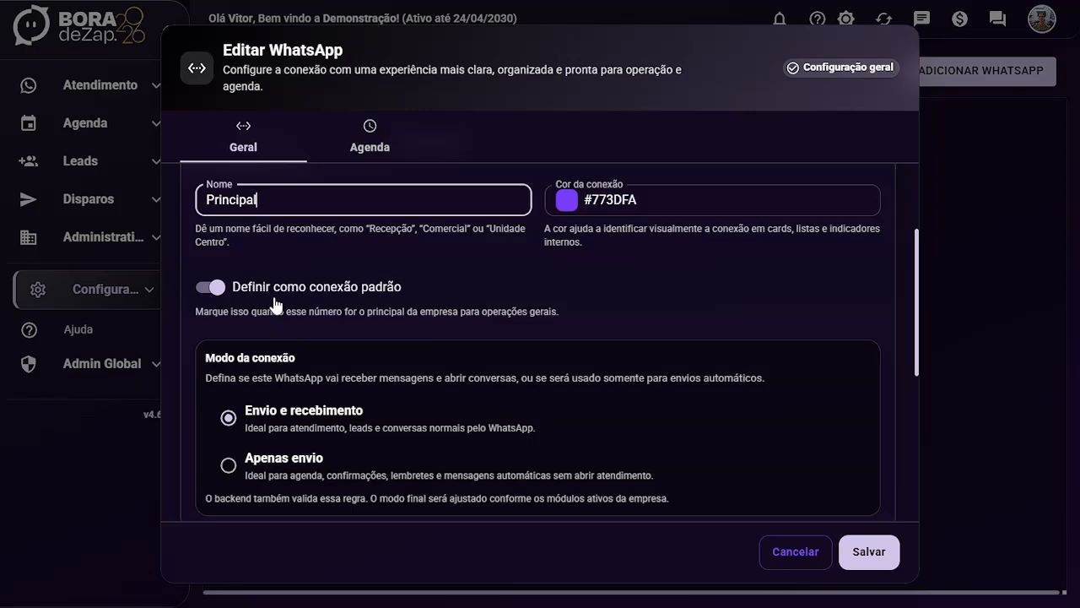
{"action": "scroll", "coordinate": [279, 308], "scroll_direction": "down", "scroll_amount": 3}
{"action": "left_click", "coordinate": [295, 333]}
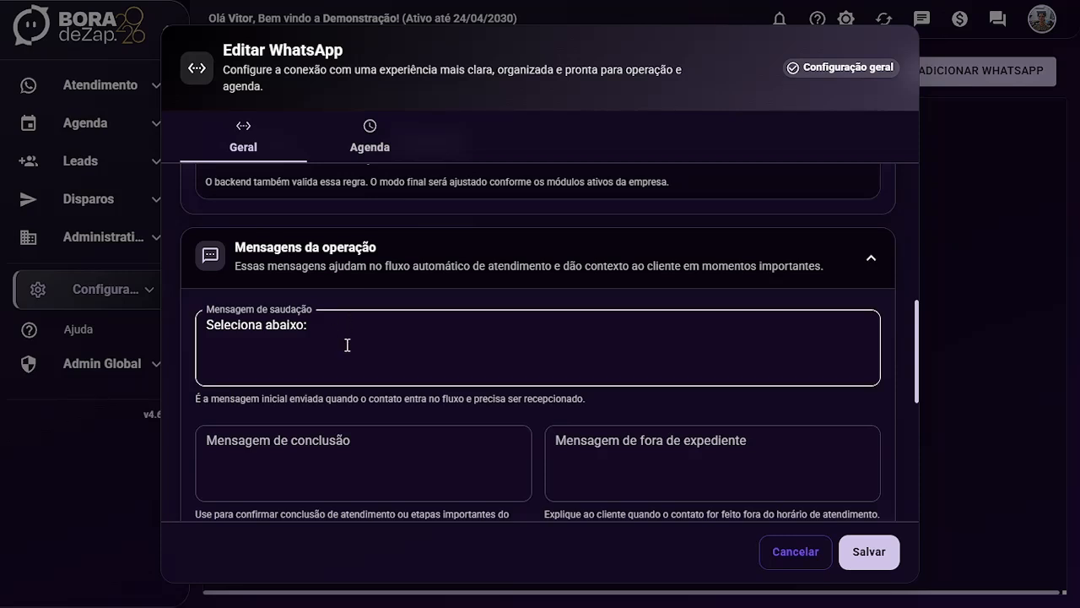
{"action": "left_click", "coordinate": [352, 323]}
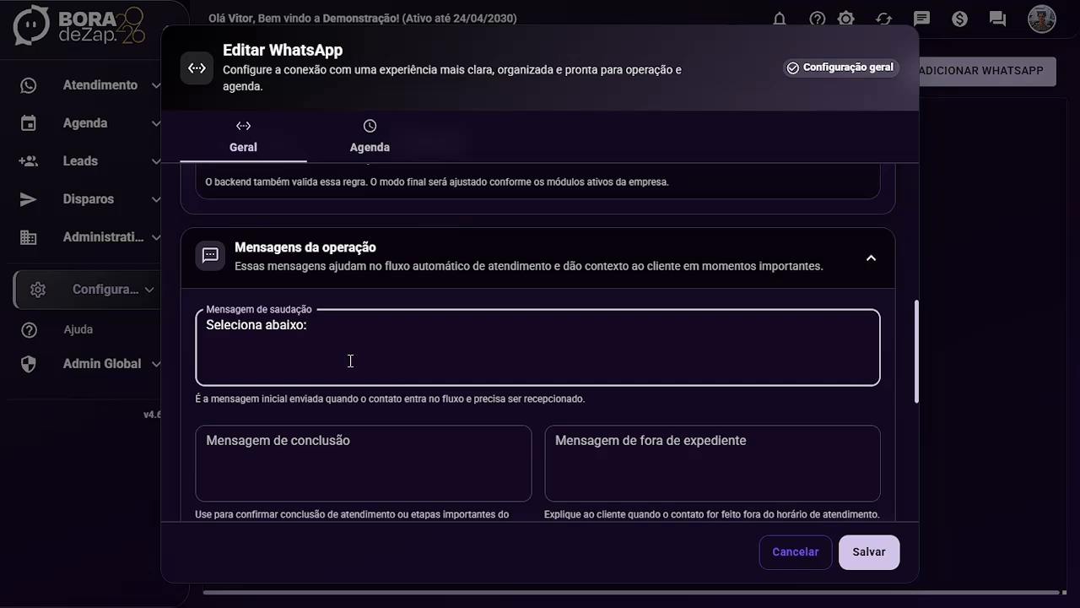
{"action": "scroll", "coordinate": [478, 374], "scroll_direction": "down", "scroll_amount": 1}
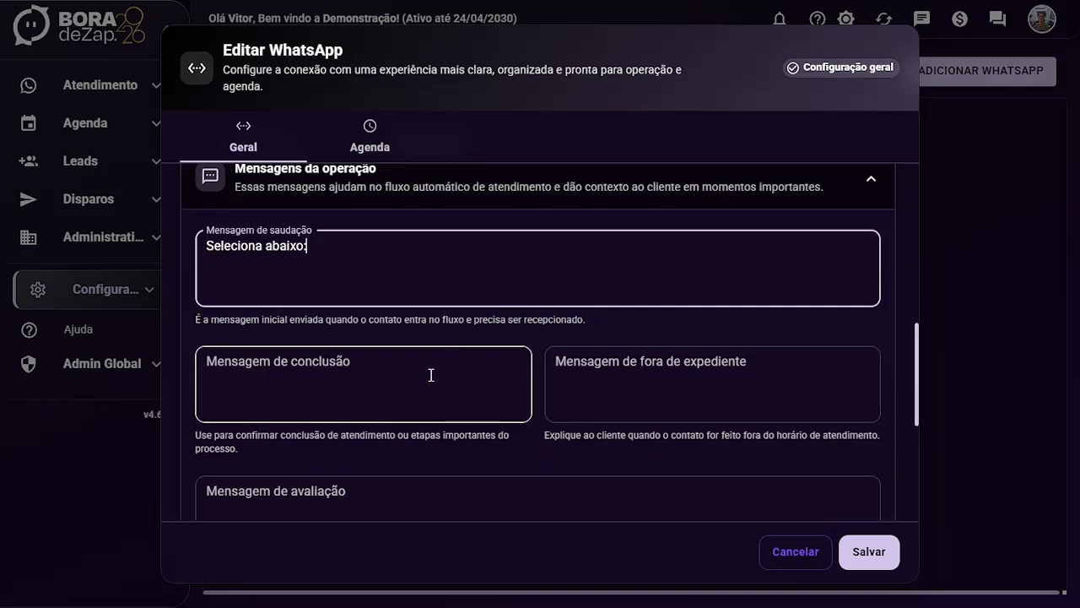
{"action": "left_click", "coordinate": [615, 366]}
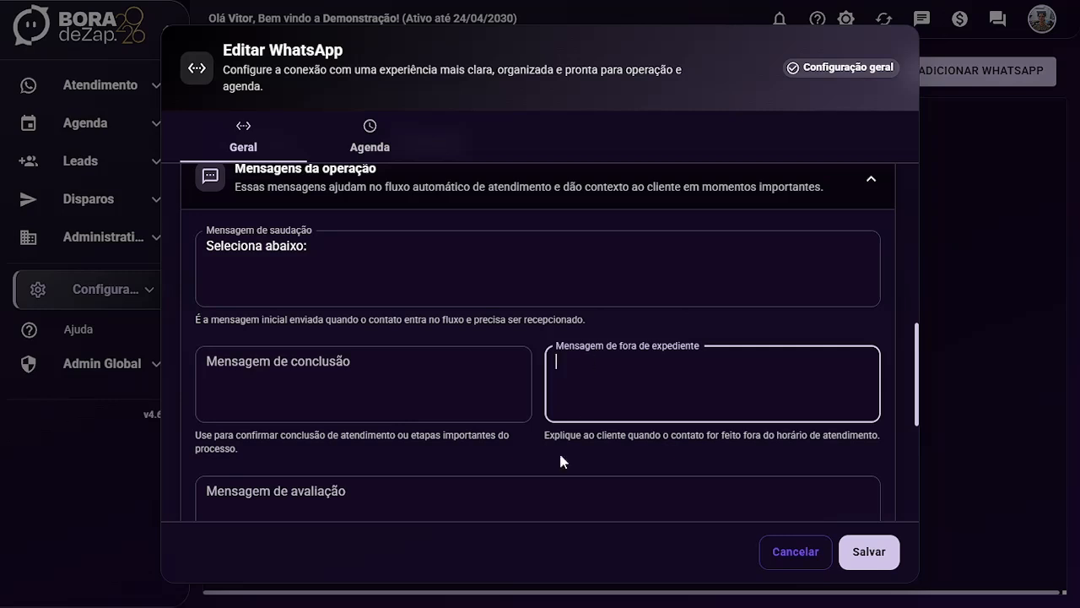
{"action": "scroll", "coordinate": [586, 409], "scroll_direction": "down", "scroll_amount": 2}
{"action": "left_click", "coordinate": [346, 435]}
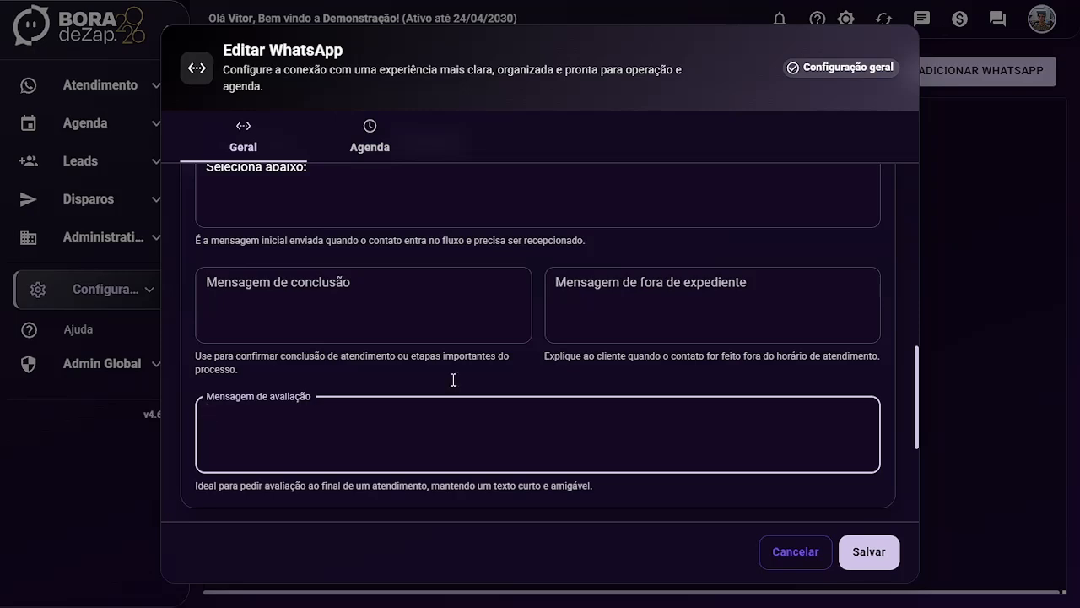
{"action": "scroll", "coordinate": [452, 474], "scroll_direction": "down", "scroll_amount": 2}
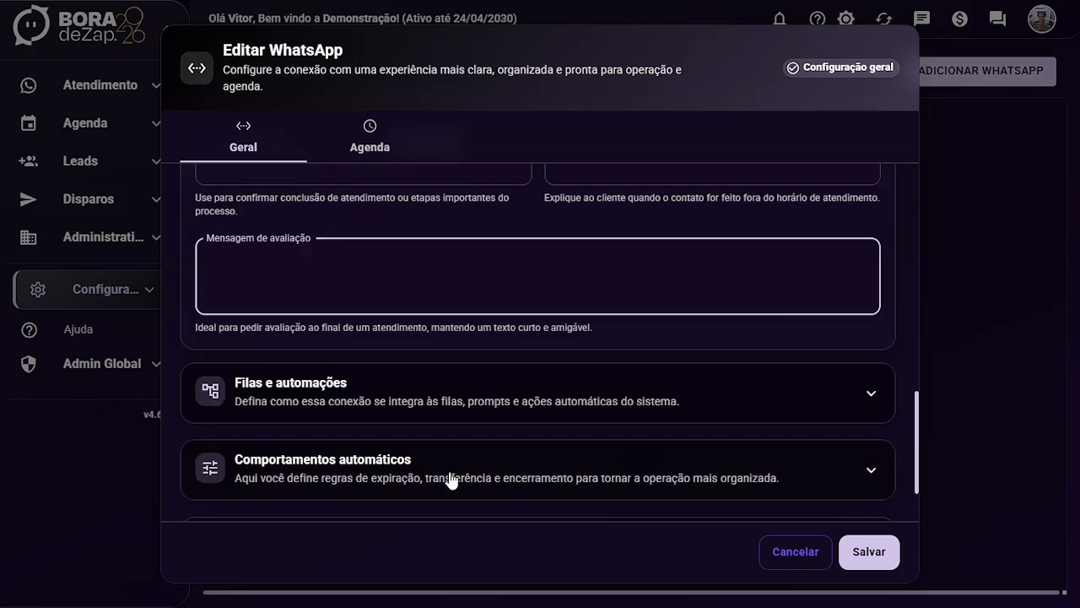
Remove Fala 02 from the connection's queues under Filas e automações, keeping only Fila 01 assigned
{"action": "left_click", "coordinate": [354, 381]}
{"action": "scroll", "coordinate": [342, 337], "scroll_direction": "down", "scroll_amount": 2}
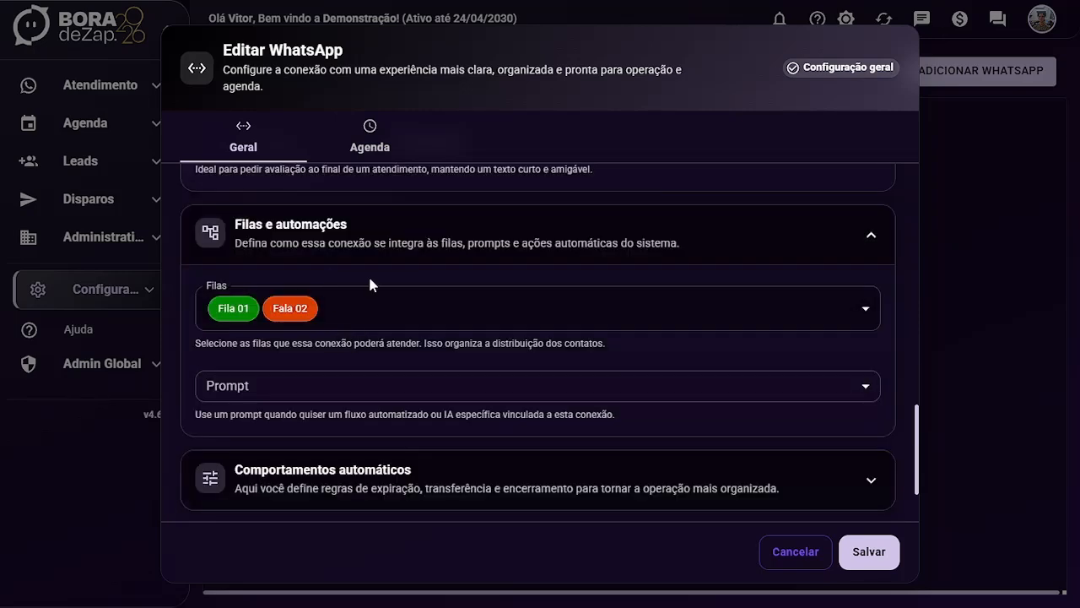
{"action": "left_click", "coordinate": [377, 303]}
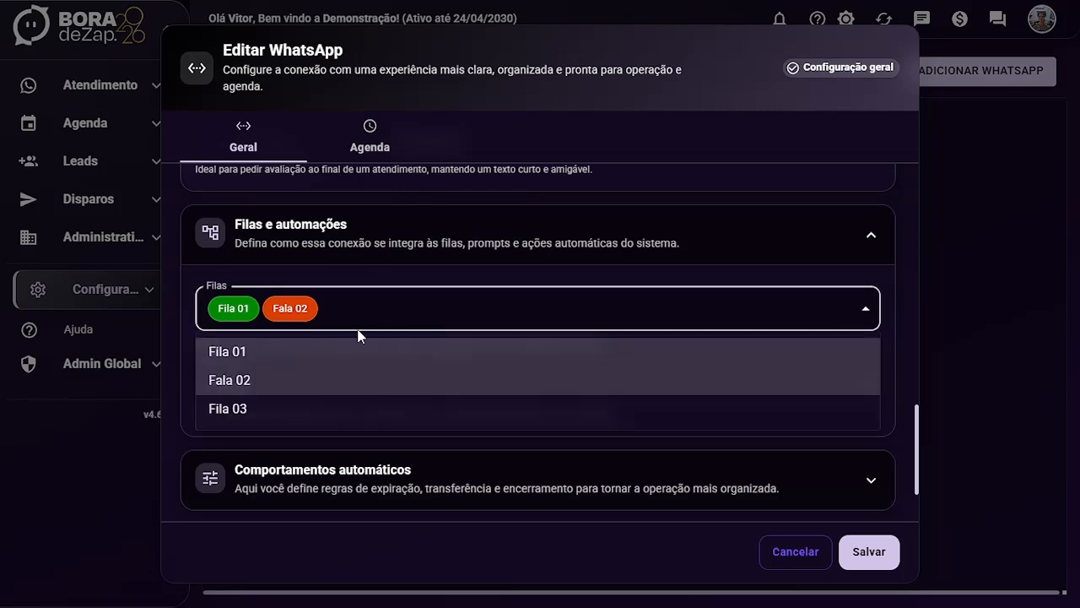
{"action": "left_click", "coordinate": [311, 402]}
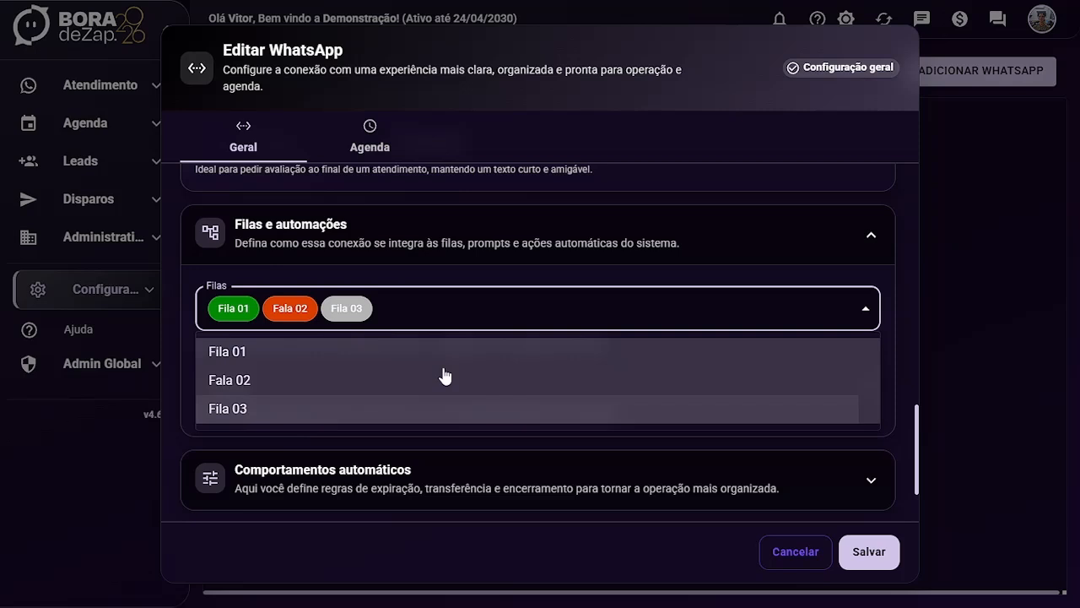
{"action": "left_click", "coordinate": [358, 413]}
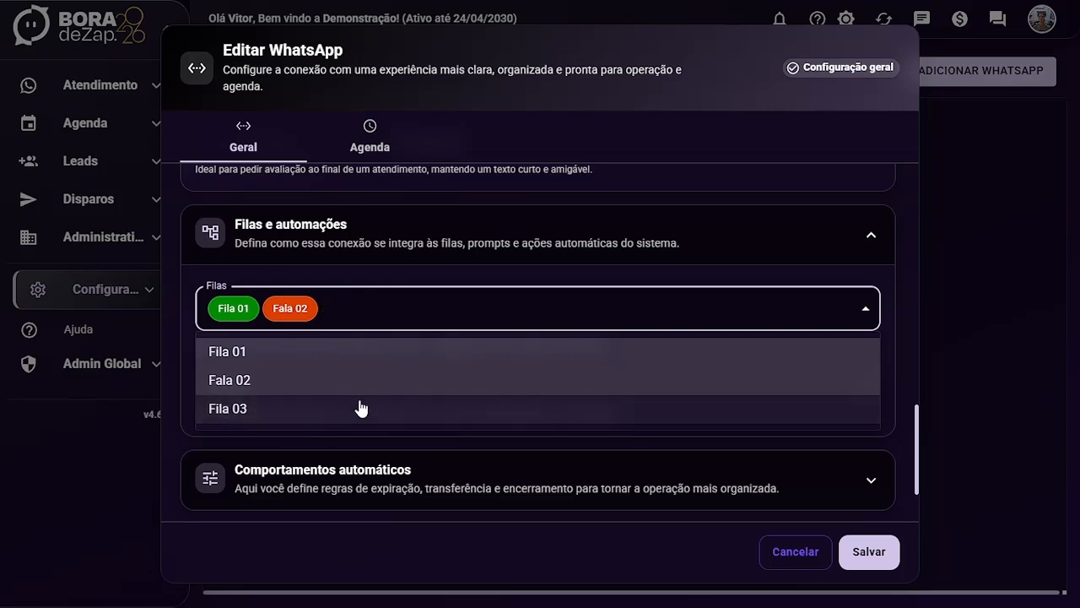
{"action": "left_click", "coordinate": [278, 383]}
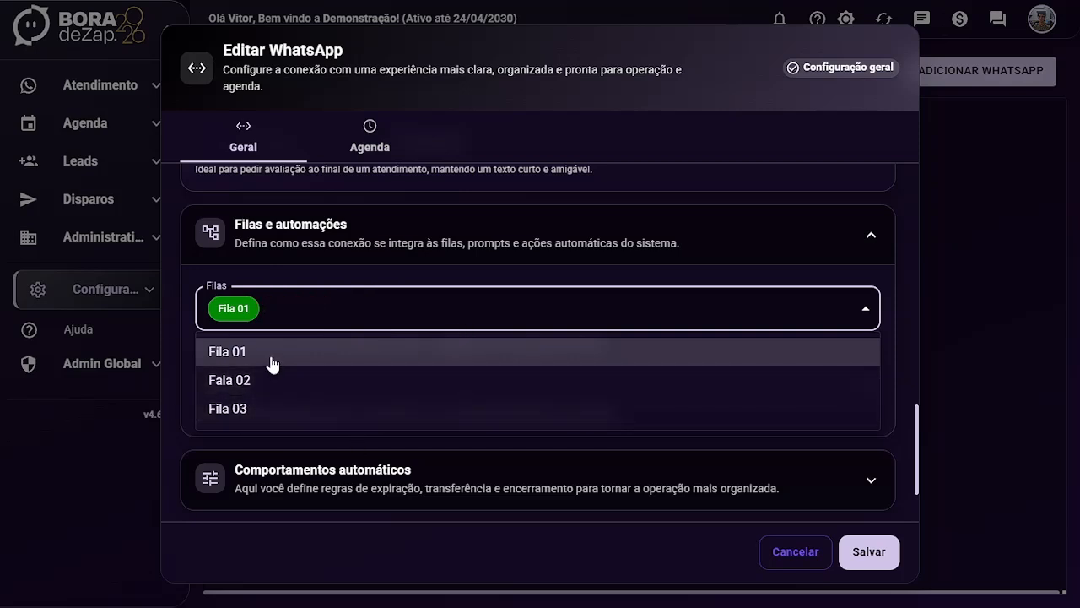
{"action": "left_click", "coordinate": [355, 323]}
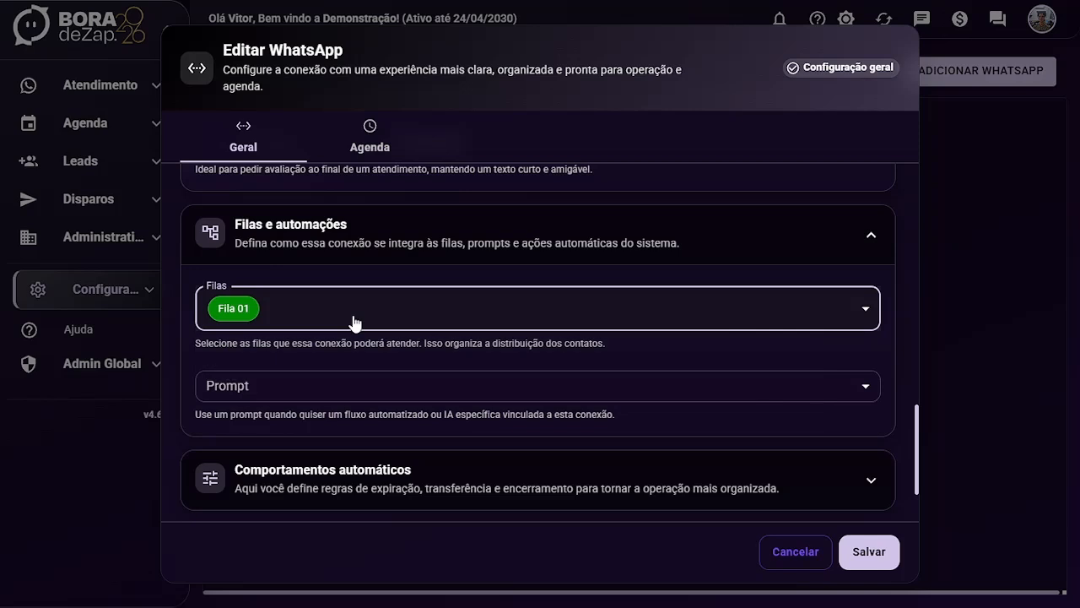
Add Fala 02 and Fila 03 to the connection's queues alongside Fila 01 under Filas e automações
{"action": "left_click", "coordinate": [352, 321]}
{"action": "left_click", "coordinate": [306, 379]}
{"action": "left_click", "coordinate": [333, 409]}
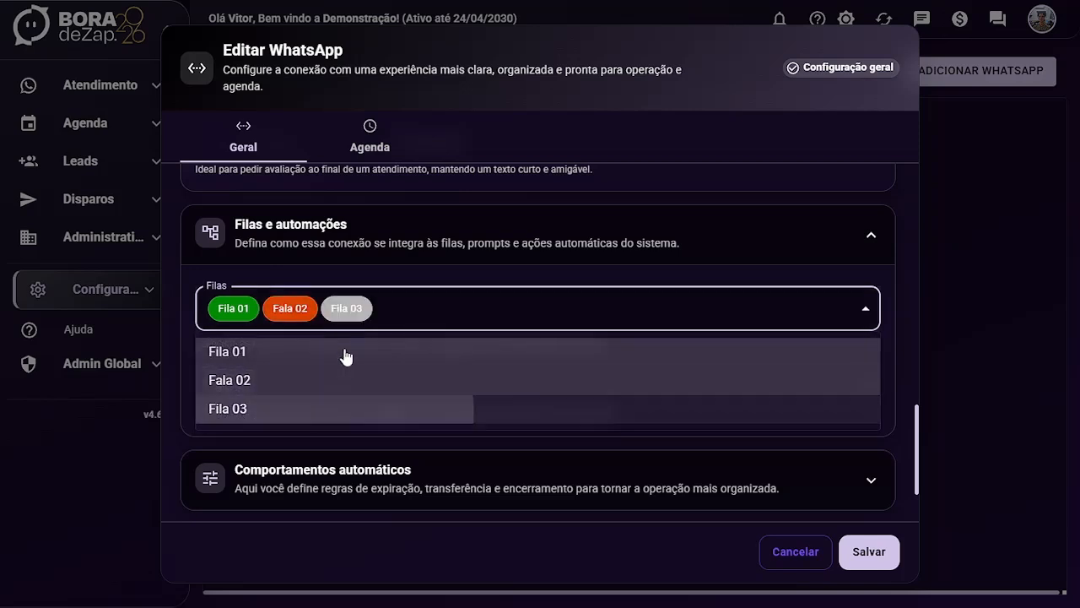
{"action": "left_click", "coordinate": [445, 312]}
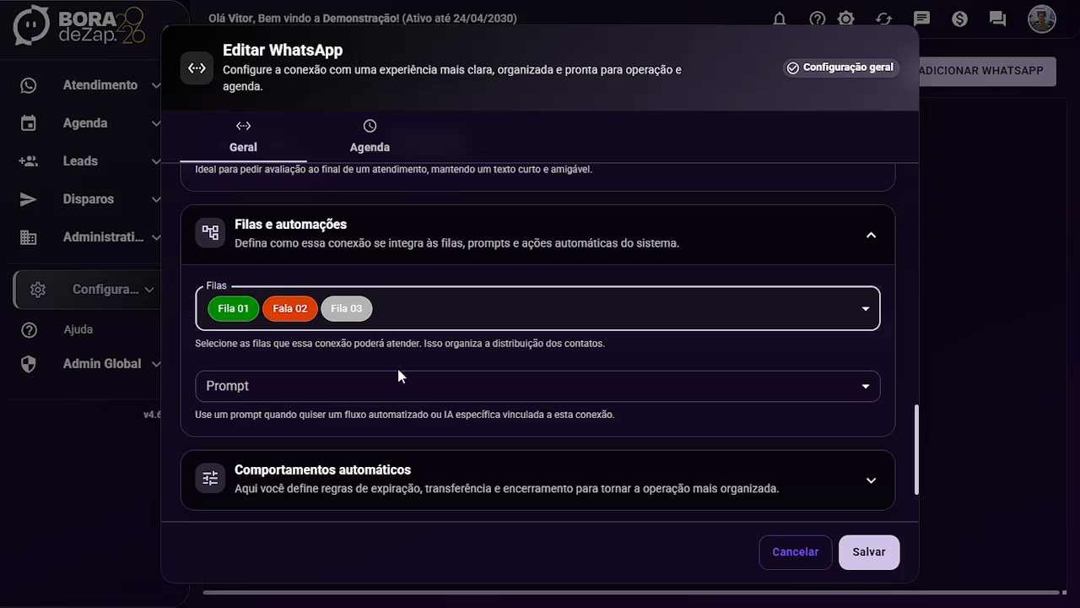
{"action": "left_click", "coordinate": [369, 381]}
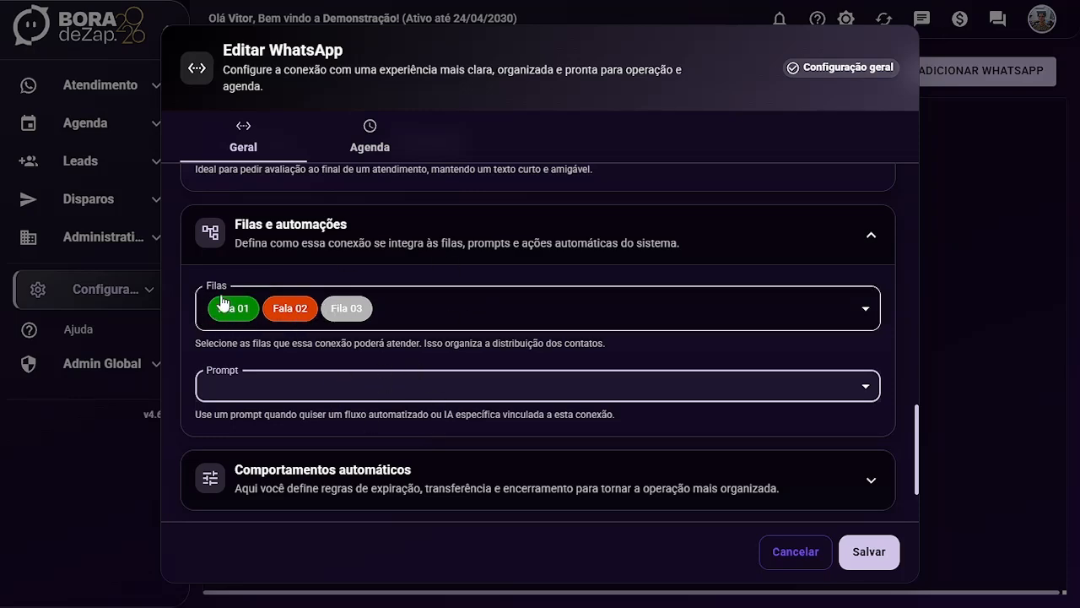
Open the Comportamentos automáticos section and examine its Transferir após x minutos setting
{"action": "scroll", "coordinate": [380, 380], "scroll_direction": "down", "scroll_amount": 1}
{"action": "left_click", "coordinate": [380, 382]}
{"action": "scroll", "coordinate": [349, 301], "scroll_direction": "down", "scroll_amount": 2}
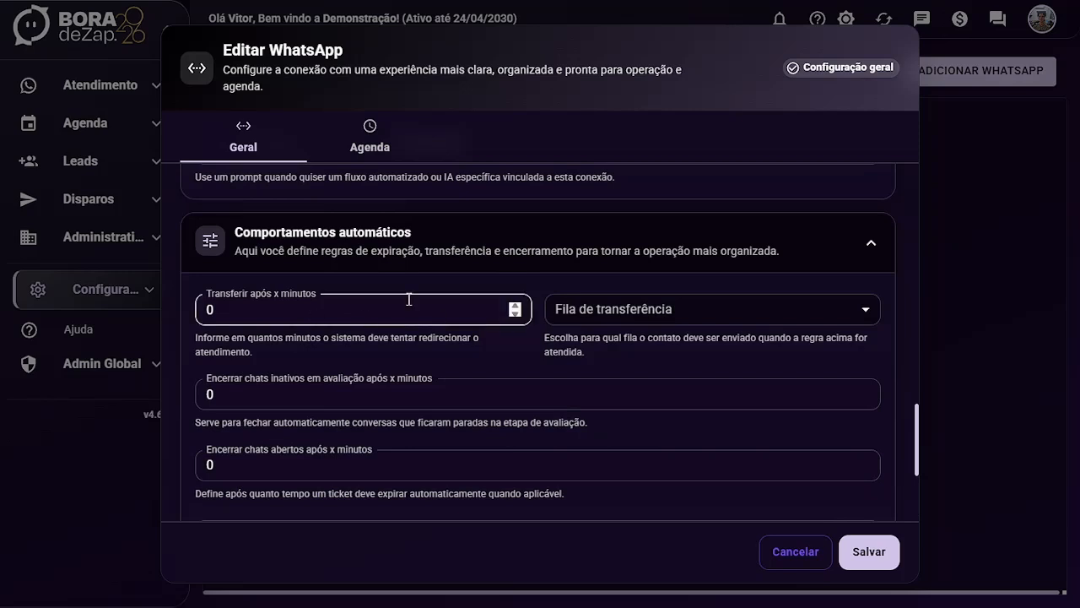
{"action": "double_click", "coordinate": [234, 311]}
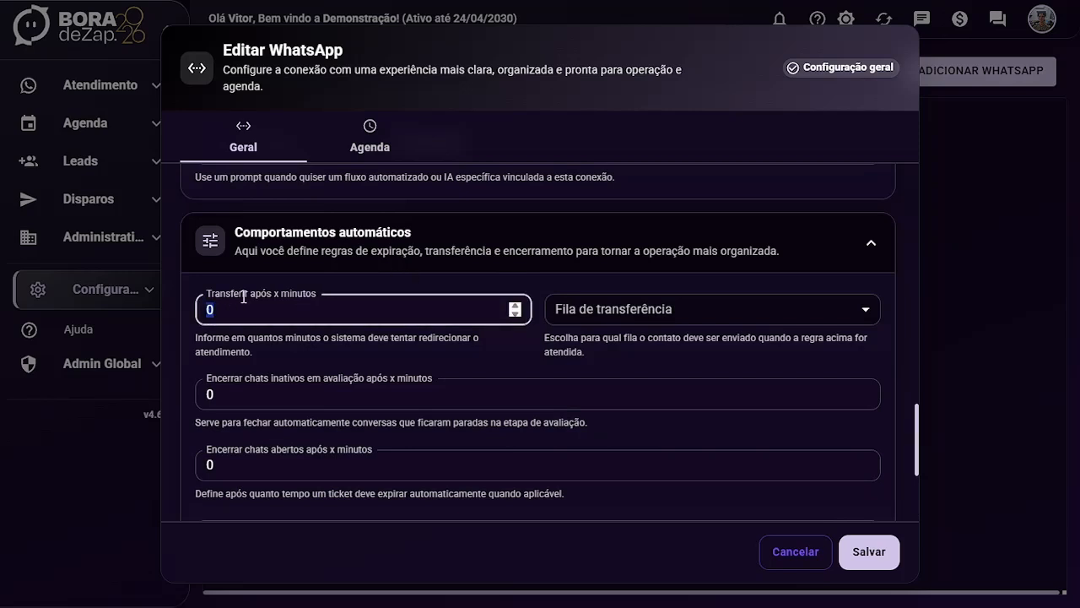
{"action": "left_click", "coordinate": [315, 309]}
Try Fila 01 as the transfer queue and reset the choice to Nenhum
{"action": "left_click", "coordinate": [598, 314]}
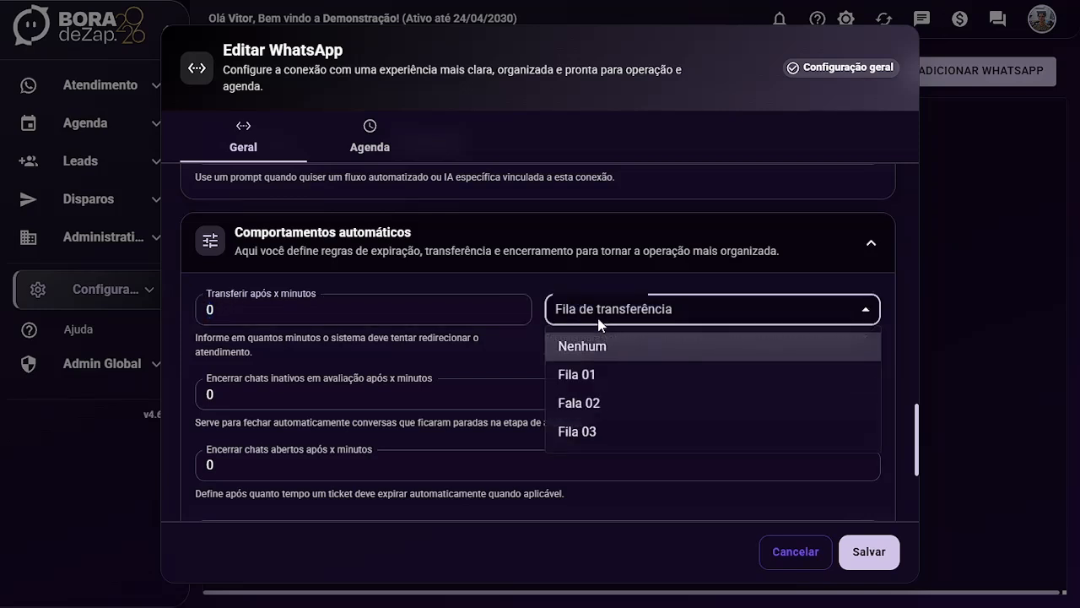
{"action": "left_click", "coordinate": [598, 377]}
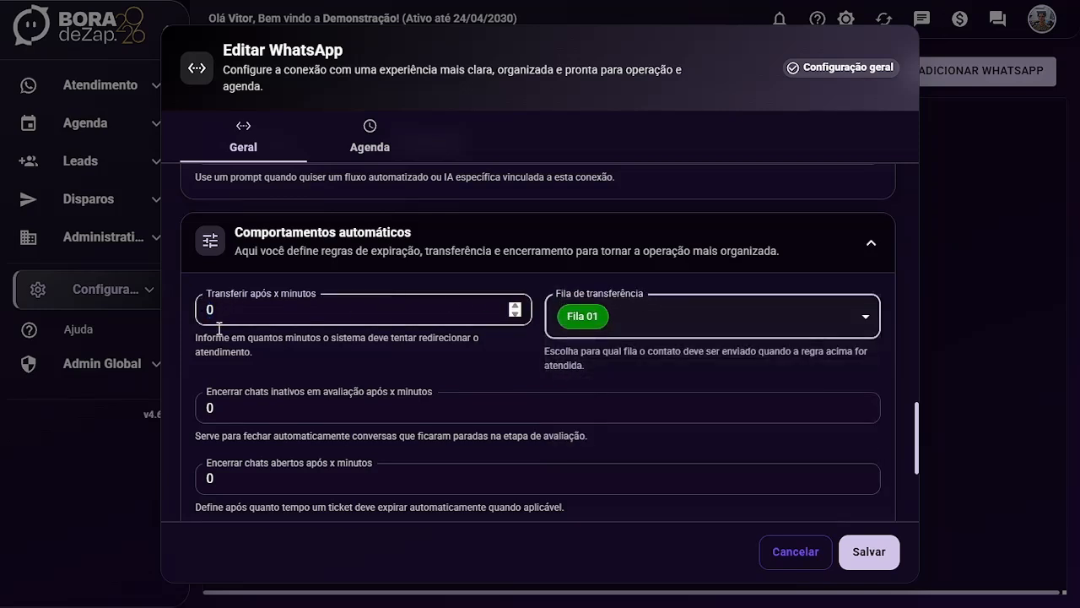
{"action": "left_click", "coordinate": [648, 323]}
{"action": "left_click", "coordinate": [622, 360]}
Examine the closing times for inactive evaluation chats and open chats, the inactivity closing message and the connection token section
{"action": "scroll", "coordinate": [494, 405], "scroll_direction": "down", "scroll_amount": 1}
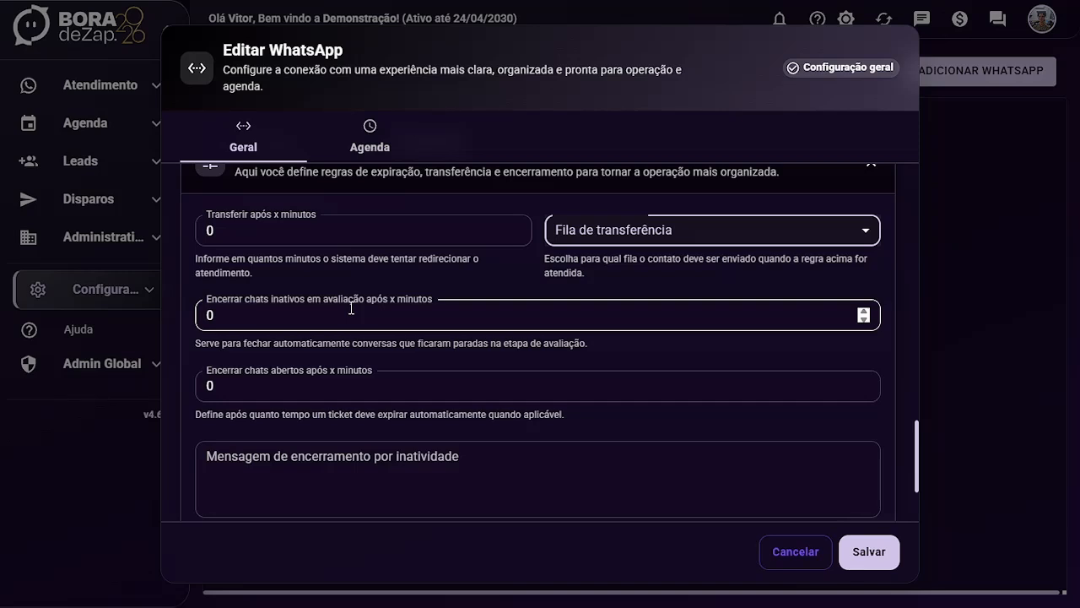
{"action": "double_click", "coordinate": [234, 316]}
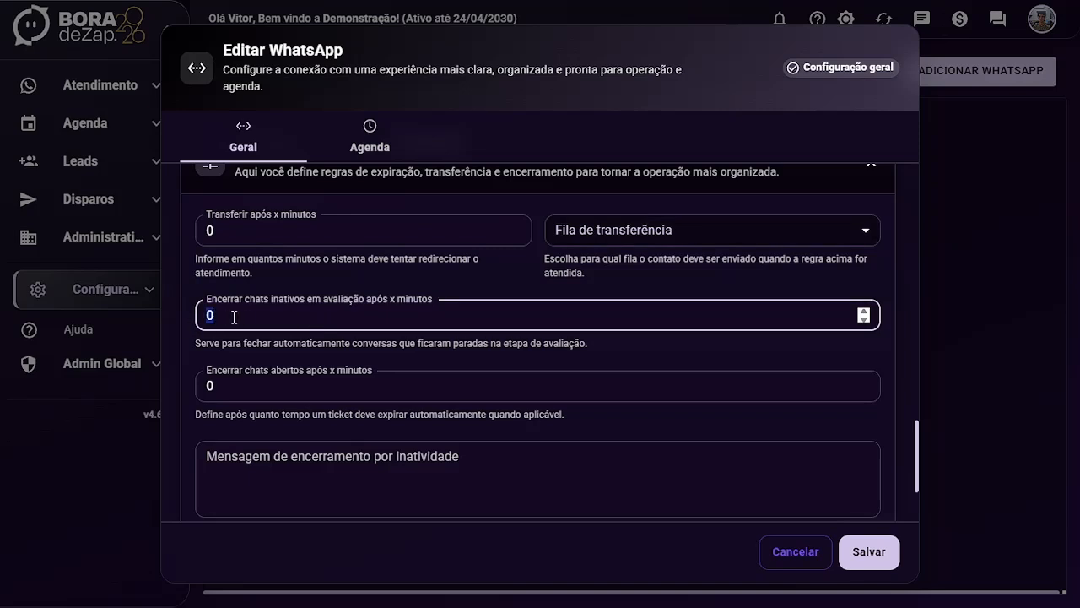
{"action": "left_click", "coordinate": [235, 317]}
{"action": "double_click", "coordinate": [282, 386]}
{"action": "scroll", "coordinate": [299, 395], "scroll_direction": "down", "scroll_amount": 1}
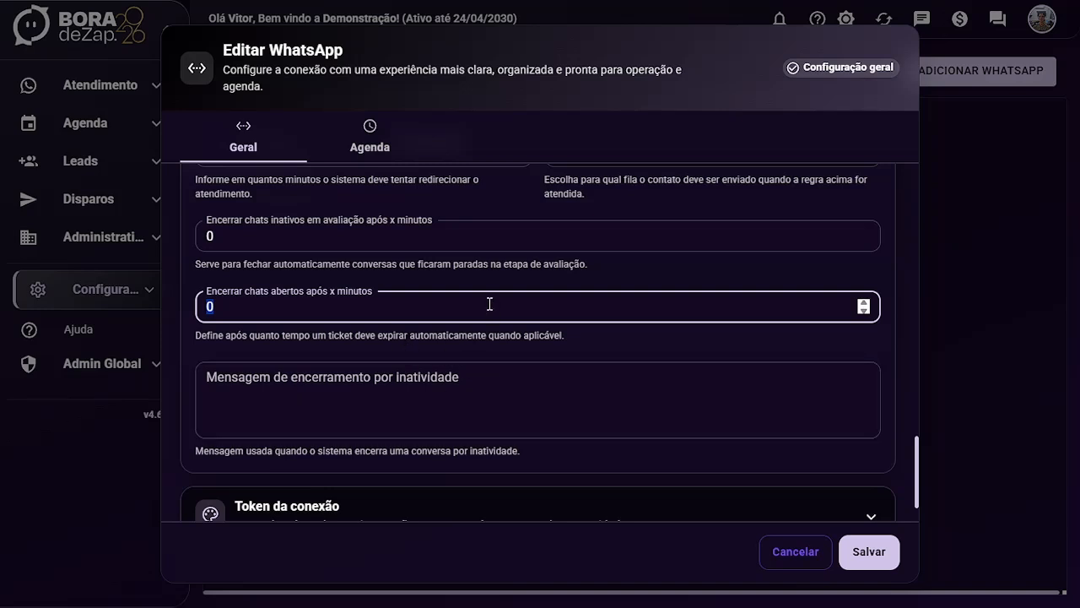
{"action": "left_click", "coordinate": [442, 390]}
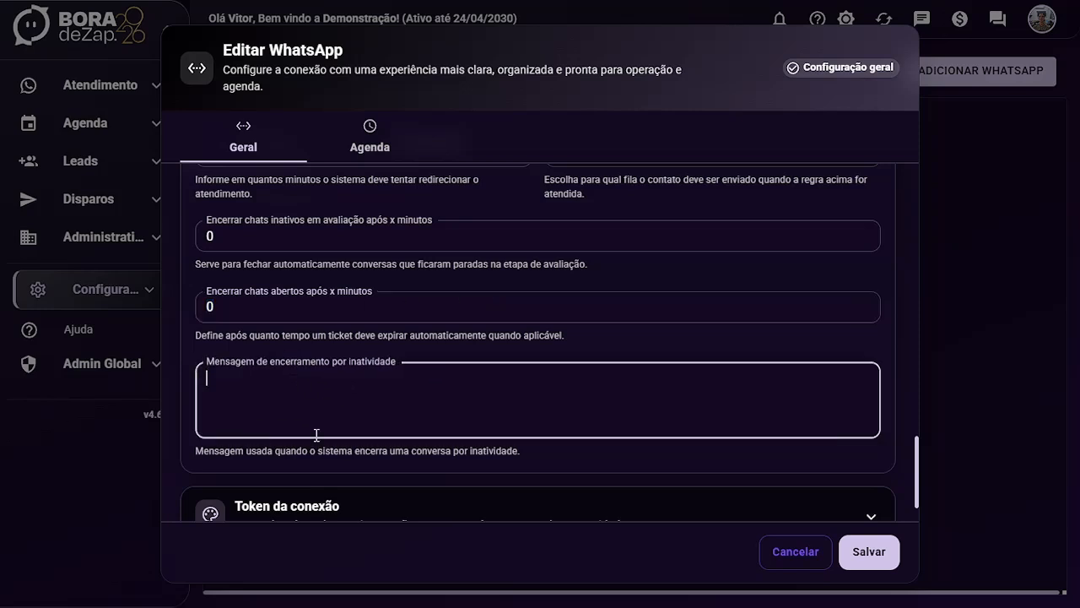
{"action": "scroll", "coordinate": [422, 380], "scroll_direction": "down", "scroll_amount": 1}
{"action": "left_click", "coordinate": [379, 455]}
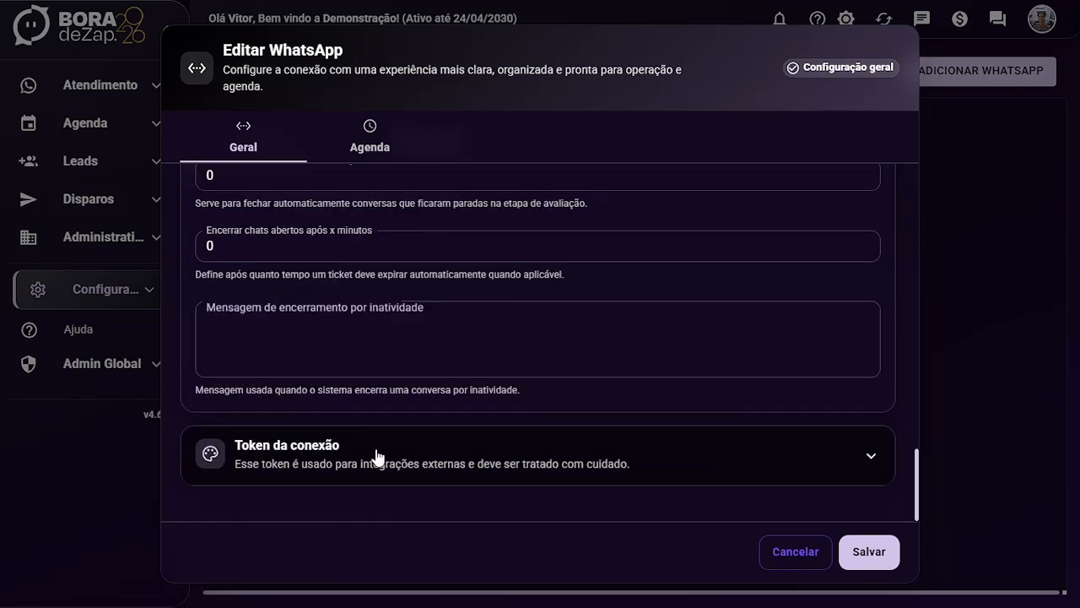
{"action": "left_click", "coordinate": [427, 385]}
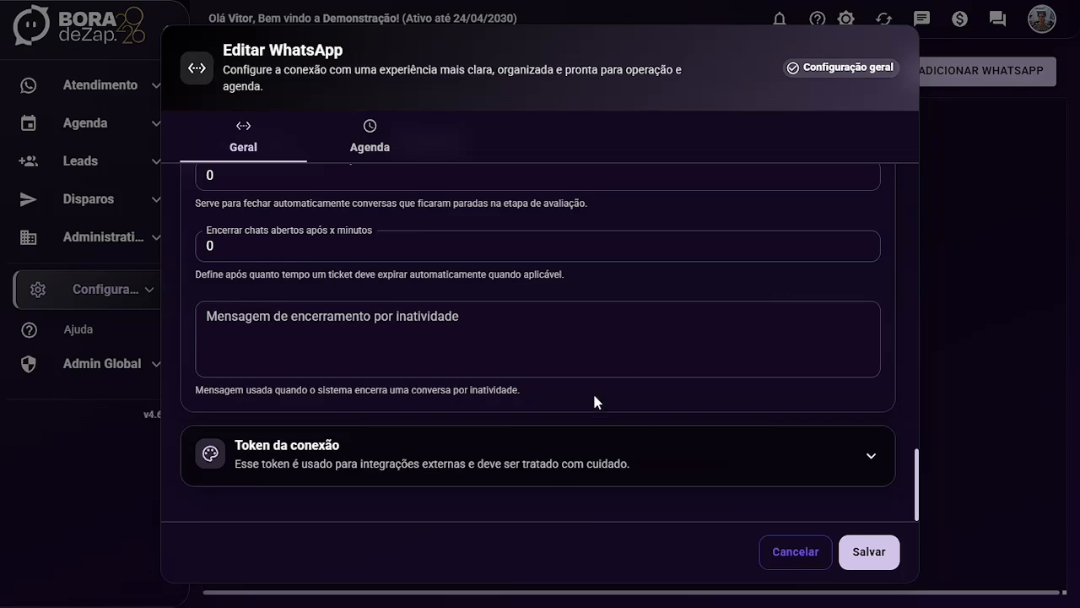
Review the Principal connection's settings from end to end and save them
{"action": "scroll", "coordinate": [590, 366], "scroll_direction": "up", "scroll_amount": 15}
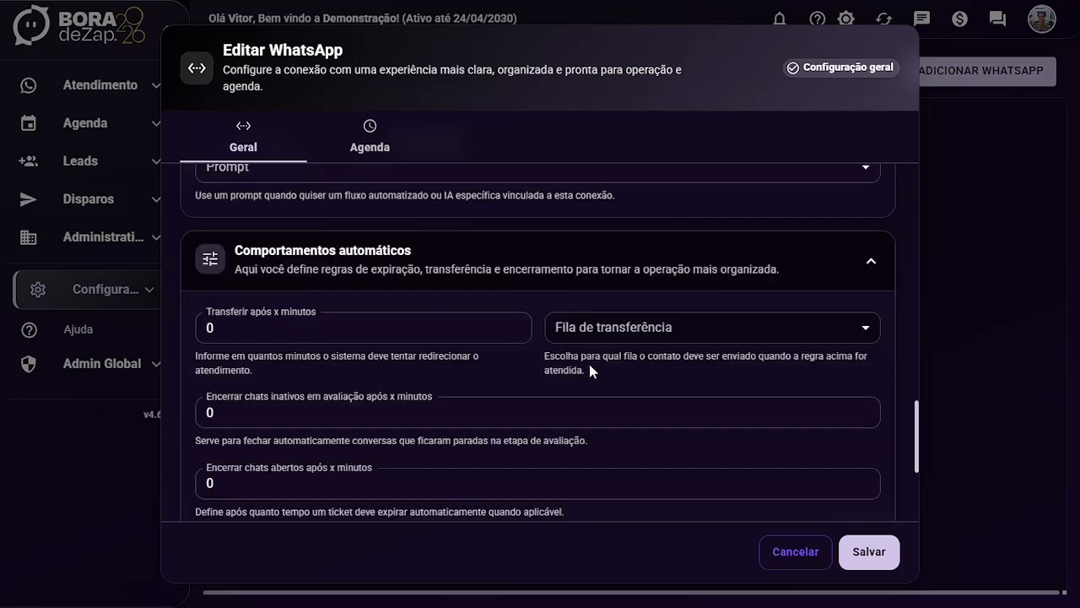
{"action": "scroll", "coordinate": [379, 402], "scroll_direction": "down", "scroll_amount": 15}
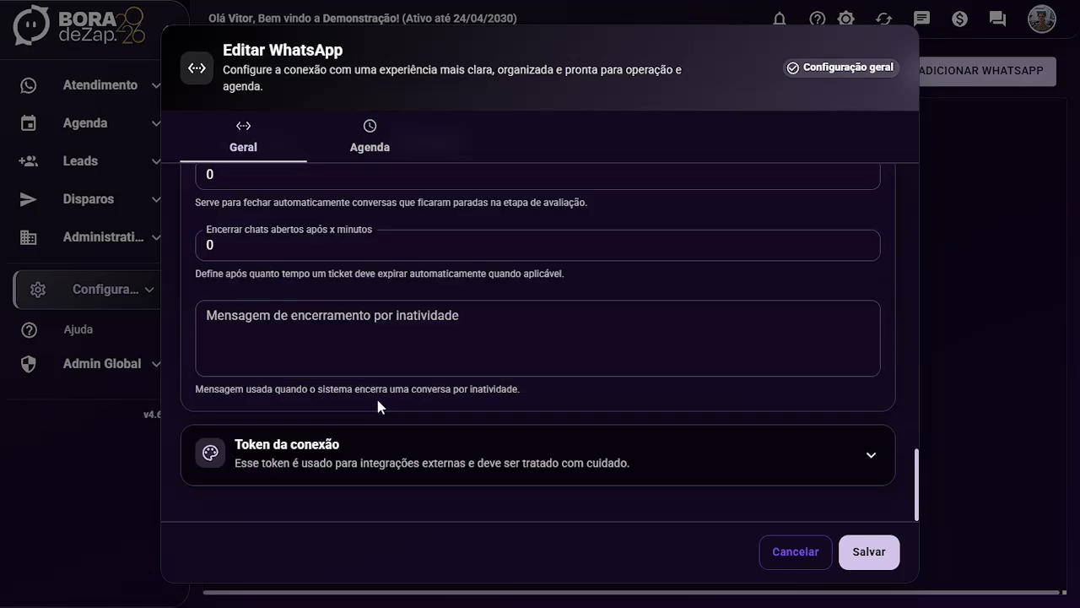
{"action": "scroll", "coordinate": [377, 406], "scroll_direction": "up", "scroll_amount": 20}
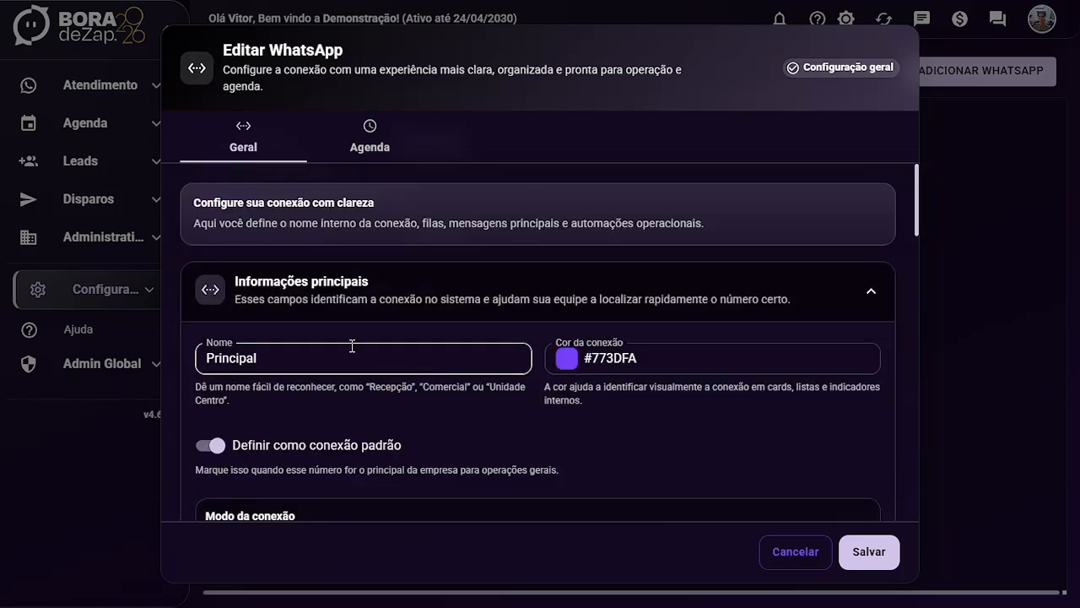
{"action": "scroll", "coordinate": [352, 346], "scroll_direction": "down", "scroll_amount": 4}
{"action": "left_click", "coordinate": [865, 554]}
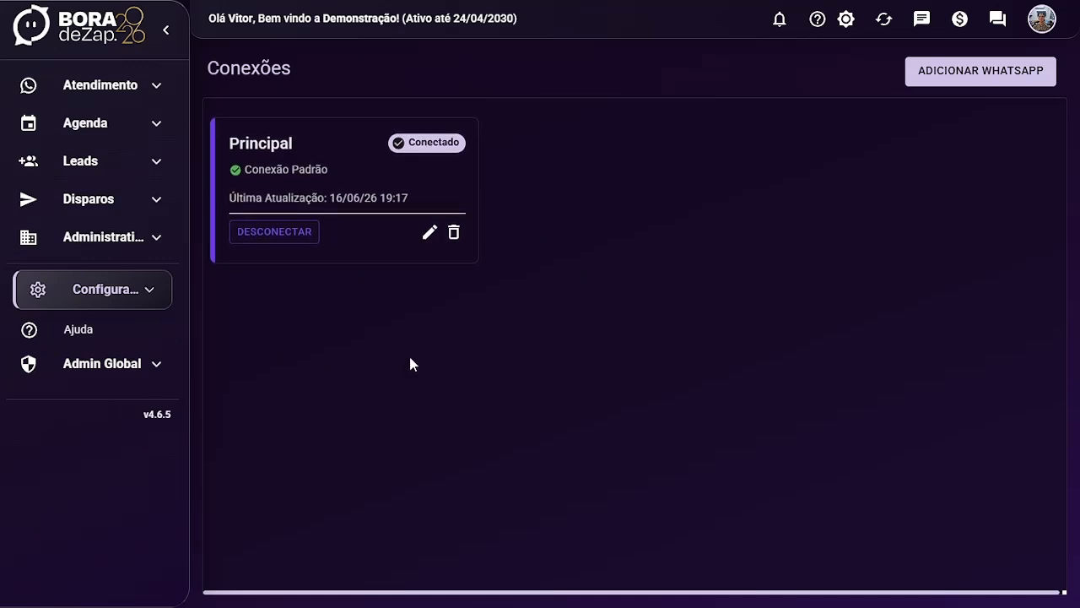
Reopen the Principal connection, examine its greeting, conclusion, out-of-hours and evaluation message fields, and close it without saving
{"action": "left_click", "coordinate": [430, 232]}
{"action": "scroll", "coordinate": [355, 354], "scroll_direction": "down", "scroll_amount": 5}
{"action": "left_click", "coordinate": [308, 361]}
{"action": "scroll", "coordinate": [285, 385], "scroll_direction": "down", "scroll_amount": 5}
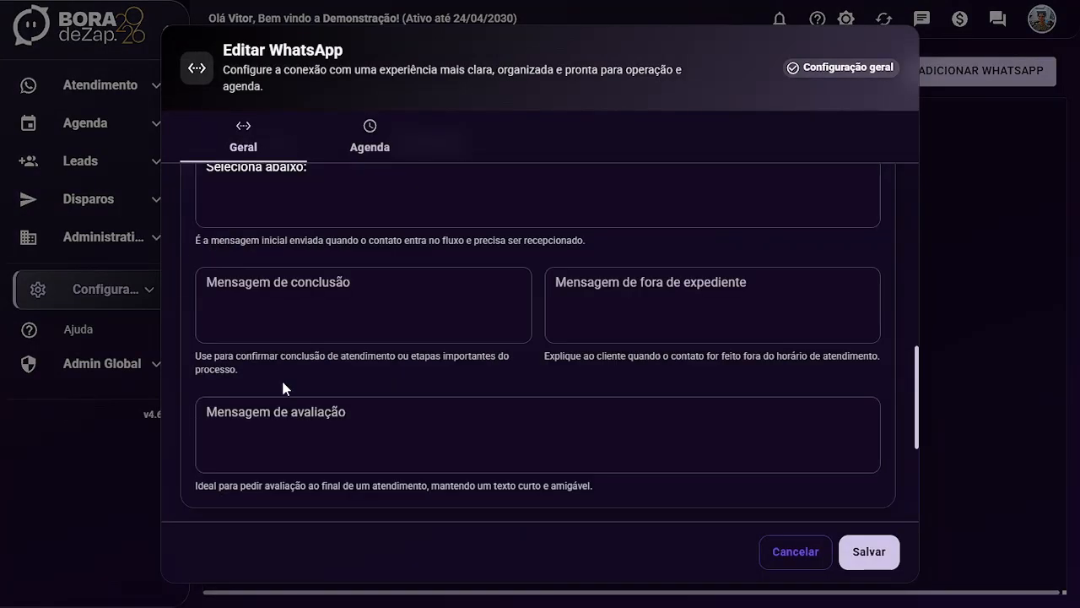
{"action": "left_click", "coordinate": [290, 429]}
{"action": "scroll", "coordinate": [379, 343], "scroll_direction": "down", "scroll_amount": 2}
{"action": "left_click", "coordinate": [962, 254]}
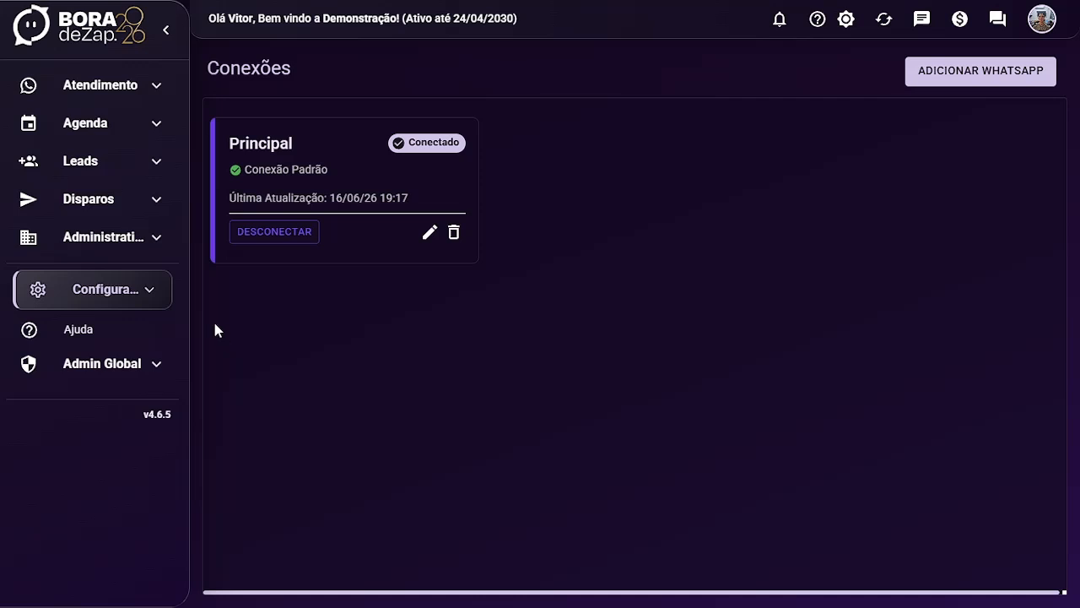
Open the user list under Administrativo and examine the admin user's queues, WhatsApp connection and ticket visibility settings without saving
{"action": "left_click", "coordinate": [57, 240]}
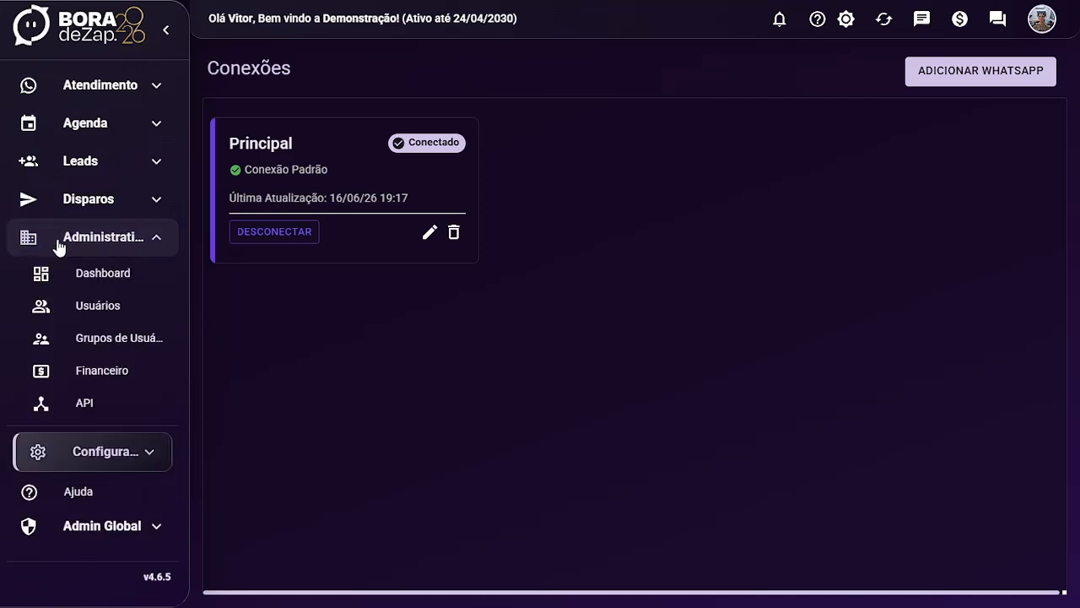
{"action": "left_click", "coordinate": [93, 308]}
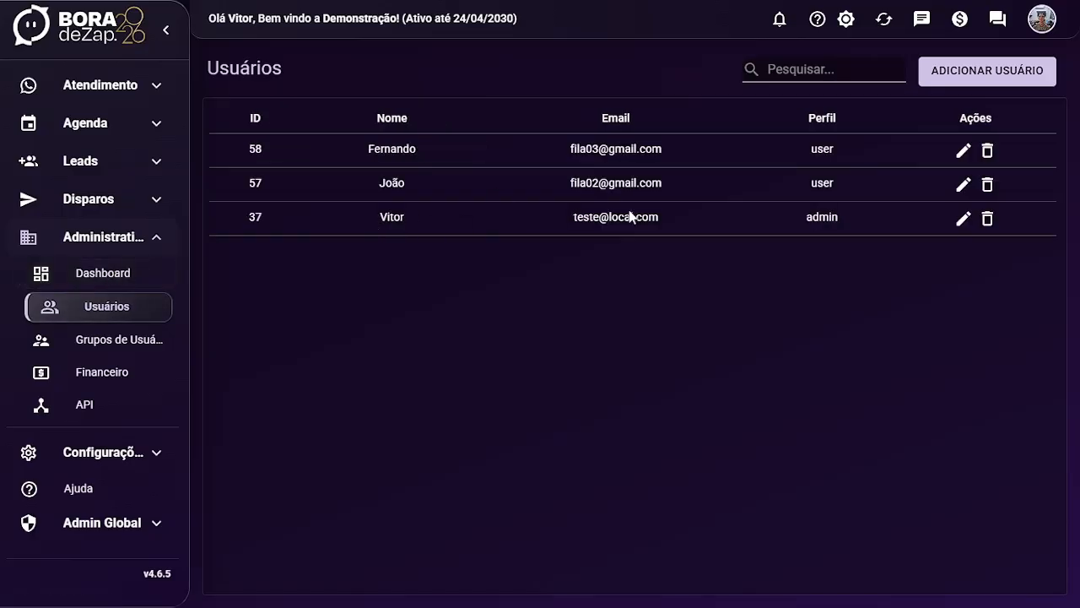
{"action": "left_click", "coordinate": [963, 217]}
{"action": "scroll", "coordinate": [434, 349], "scroll_direction": "down", "scroll_amount": 2}
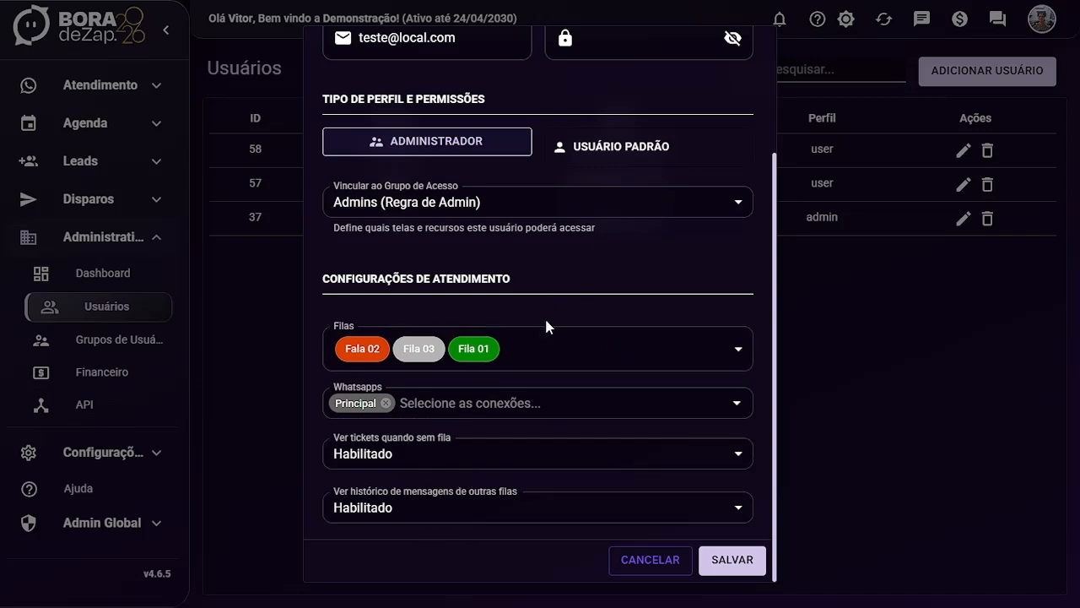
{"action": "left_click", "coordinate": [832, 263]}
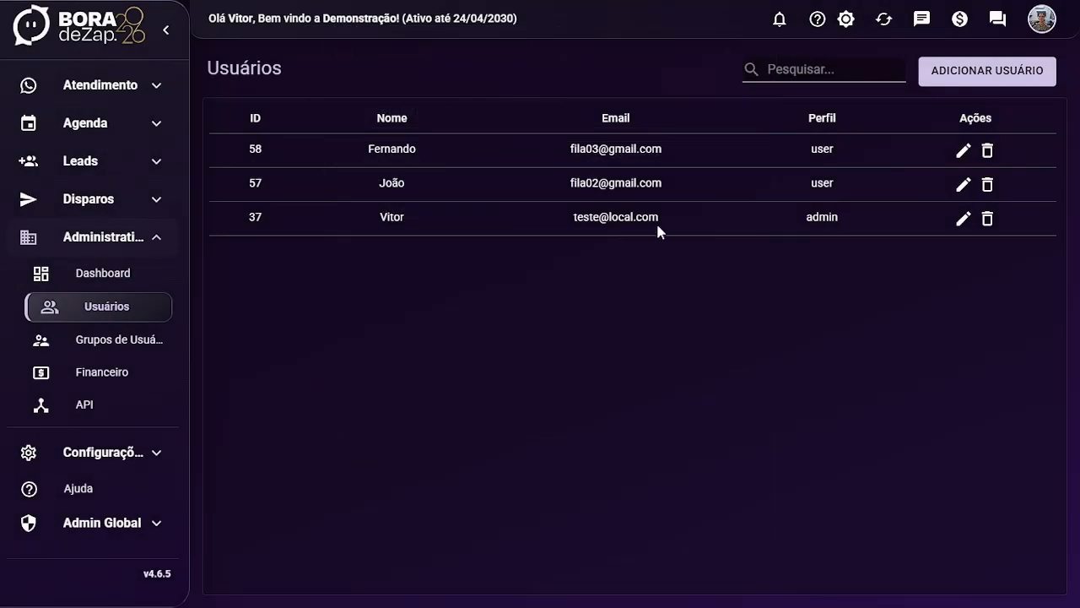
Examine the admin user's profile type and linked access group, and close the record without changes
{"action": "left_click", "coordinate": [963, 221]}
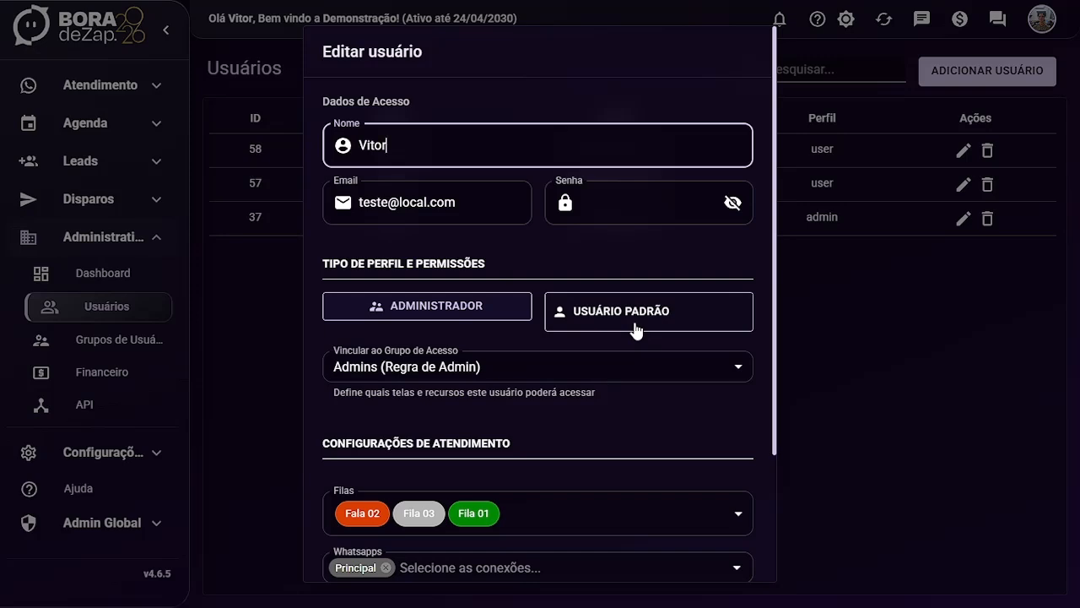
{"action": "scroll", "coordinate": [518, 447], "scroll_direction": "down", "scroll_amount": 2}
{"action": "scroll", "coordinate": [477, 396], "scroll_direction": "up", "scroll_amount": 2}
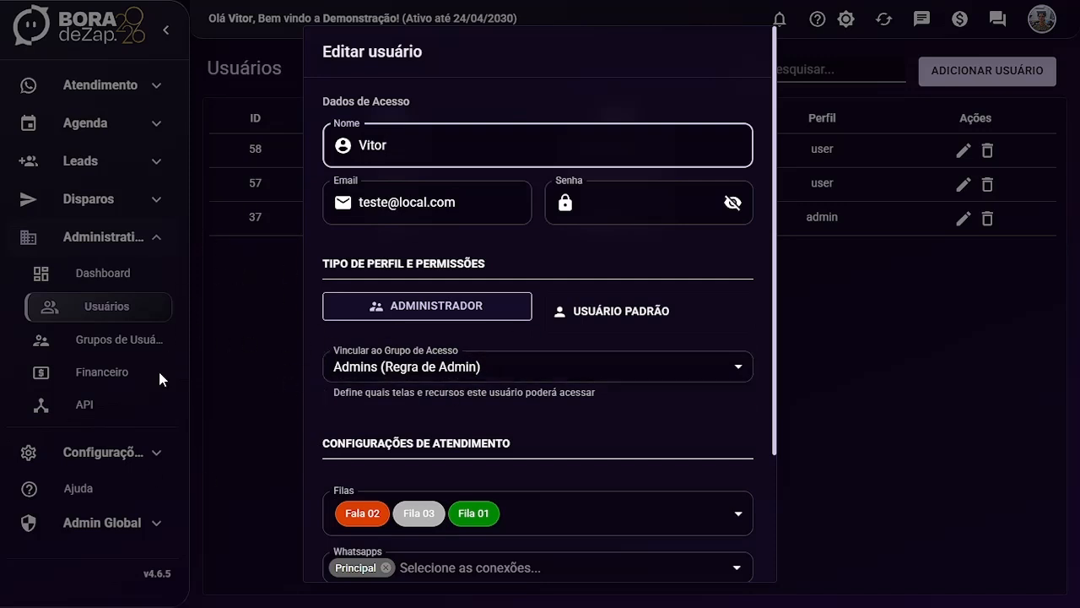
{"action": "left_click", "coordinate": [862, 249]}
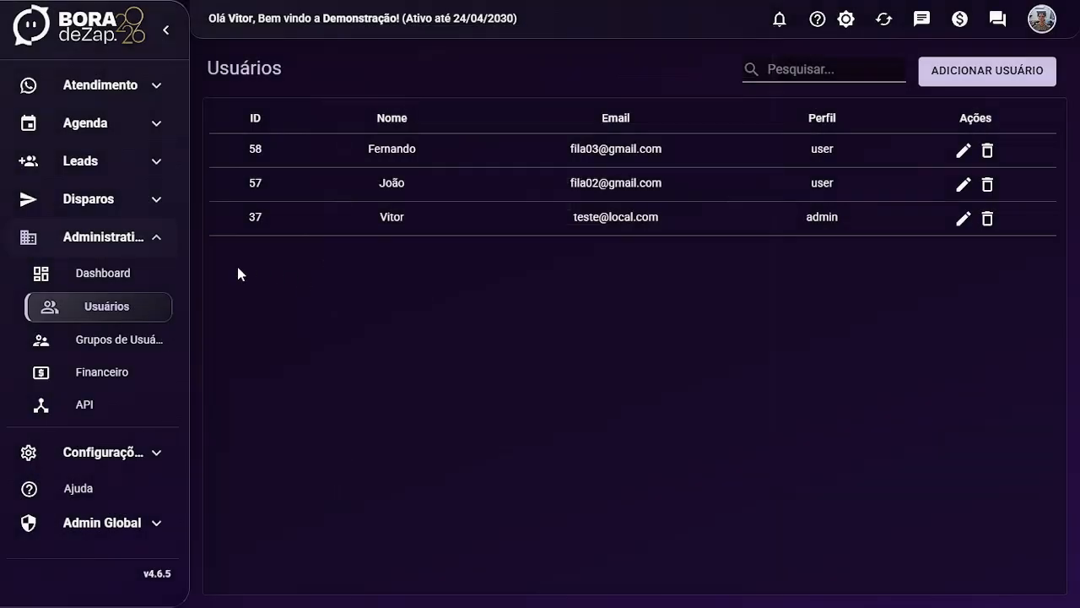
Open the user access groups, examine the menu permissions of the Admins group, and close them without saving
{"action": "left_click", "coordinate": [158, 340]}
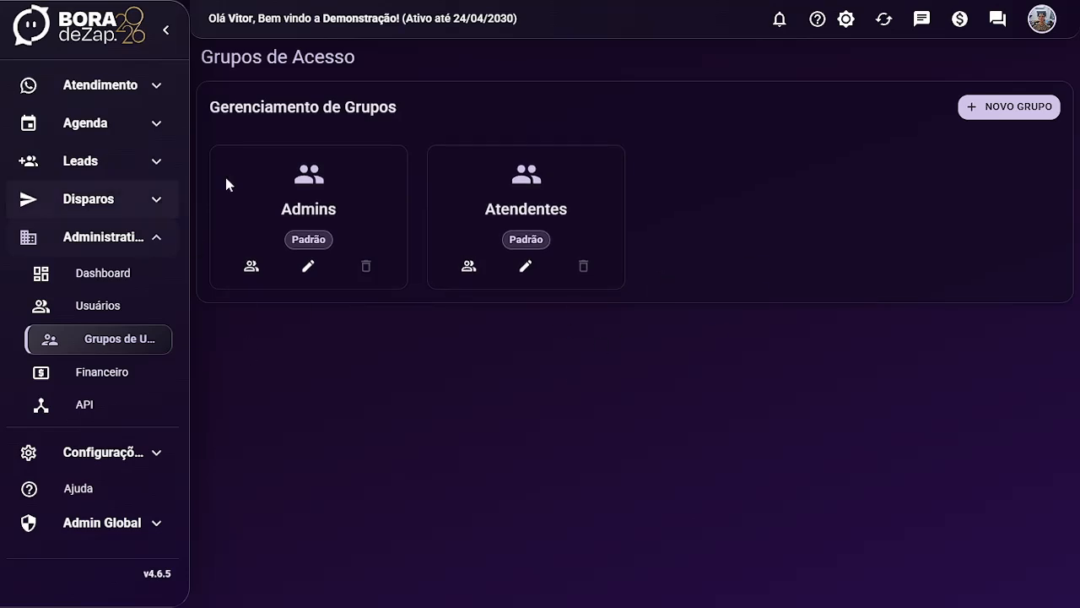
{"action": "left_click", "coordinate": [308, 266]}
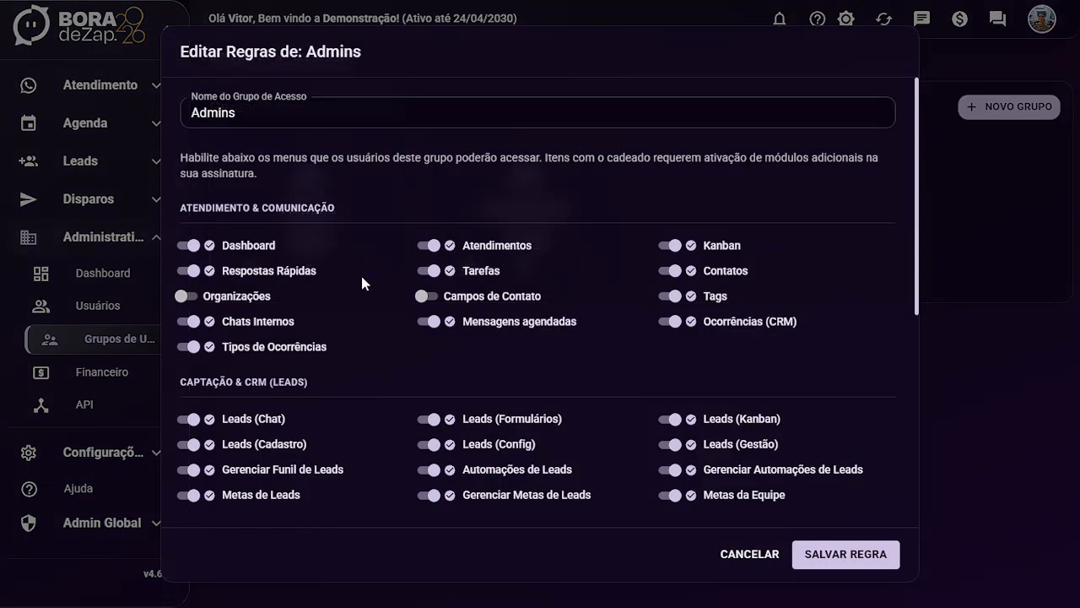
{"action": "scroll", "coordinate": [362, 283], "scroll_direction": "down", "scroll_amount": 5}
{"action": "left_click", "coordinate": [111, 308]}
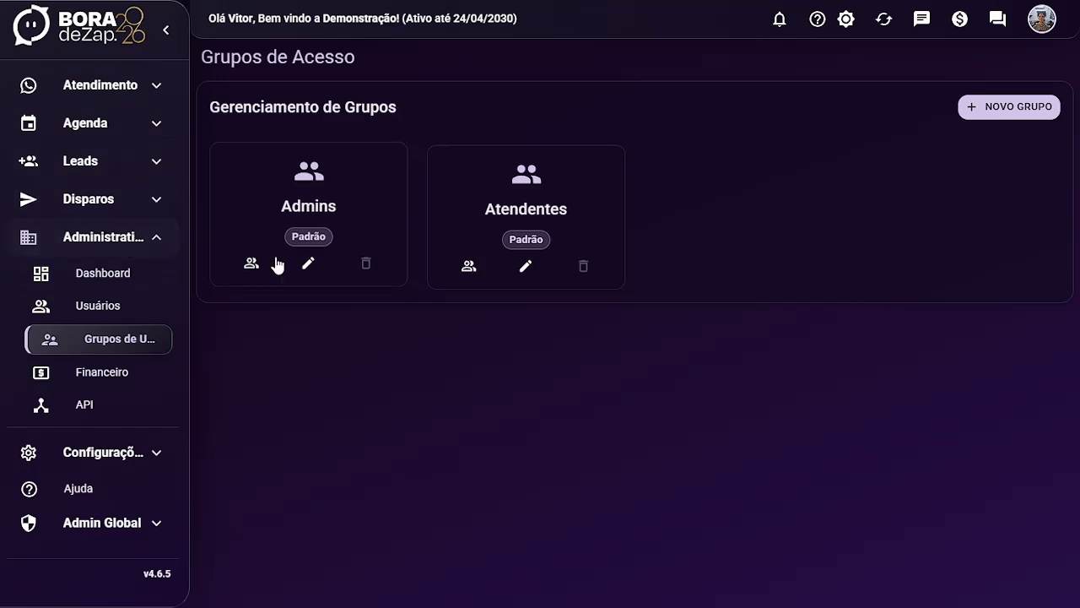
Examine the menu permissions of the Atendentes group and close them without saving
{"action": "left_click", "coordinate": [525, 266]}
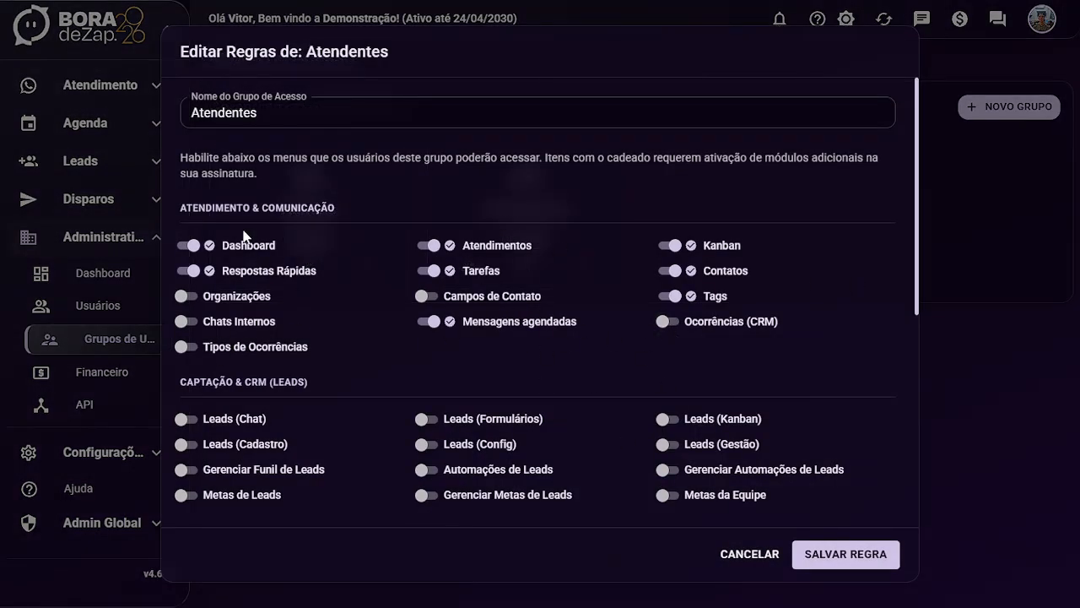
{"action": "scroll", "coordinate": [371, 291], "scroll_direction": "down", "scroll_amount": 1}
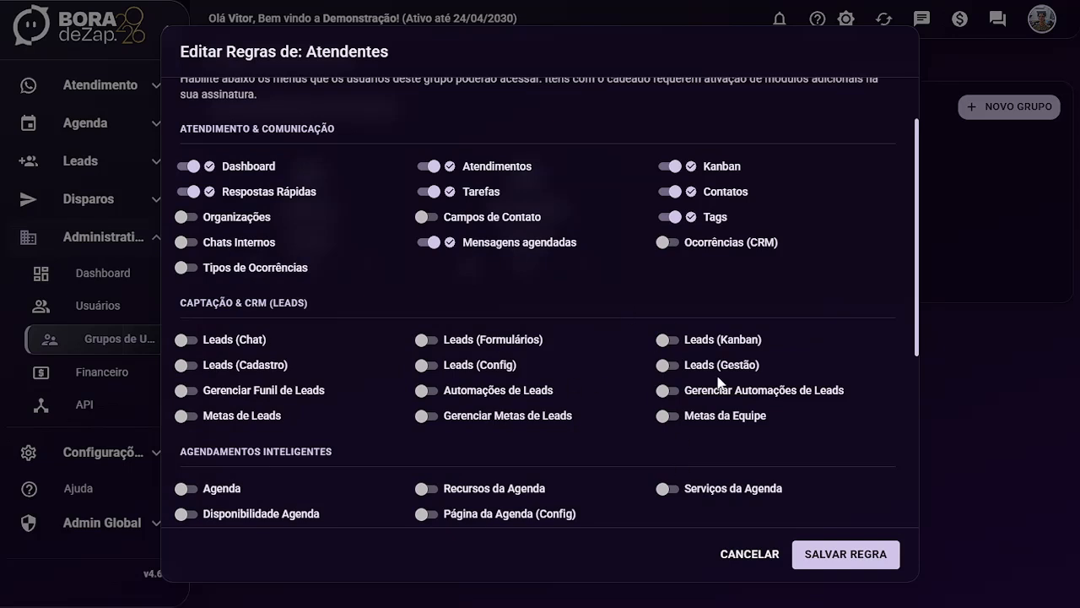
{"action": "scroll", "coordinate": [719, 382], "scroll_direction": "up", "scroll_amount": 1}
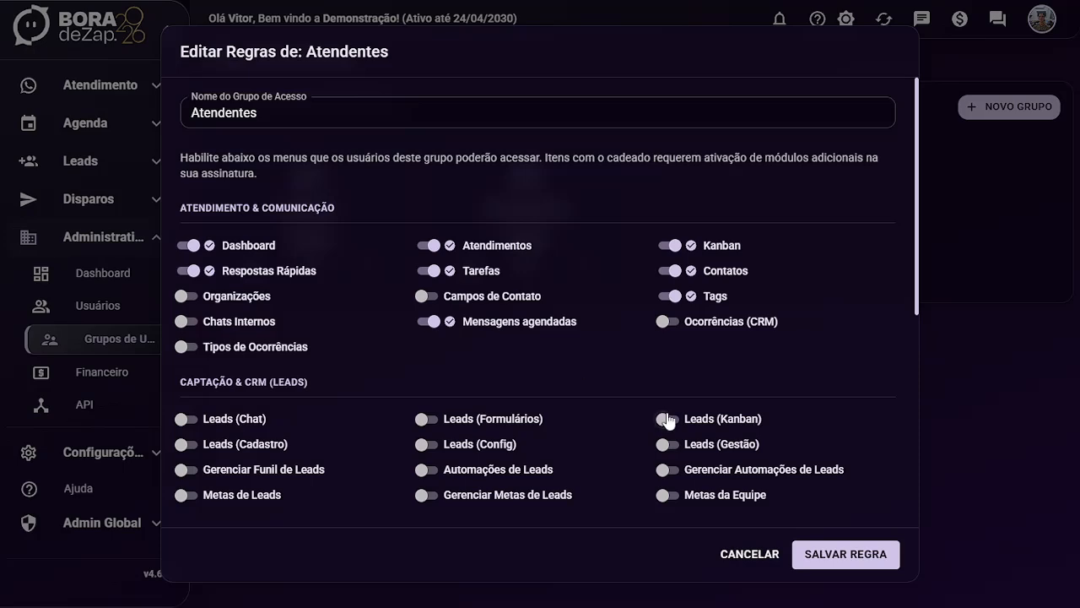
{"action": "left_click", "coordinate": [962, 274]}
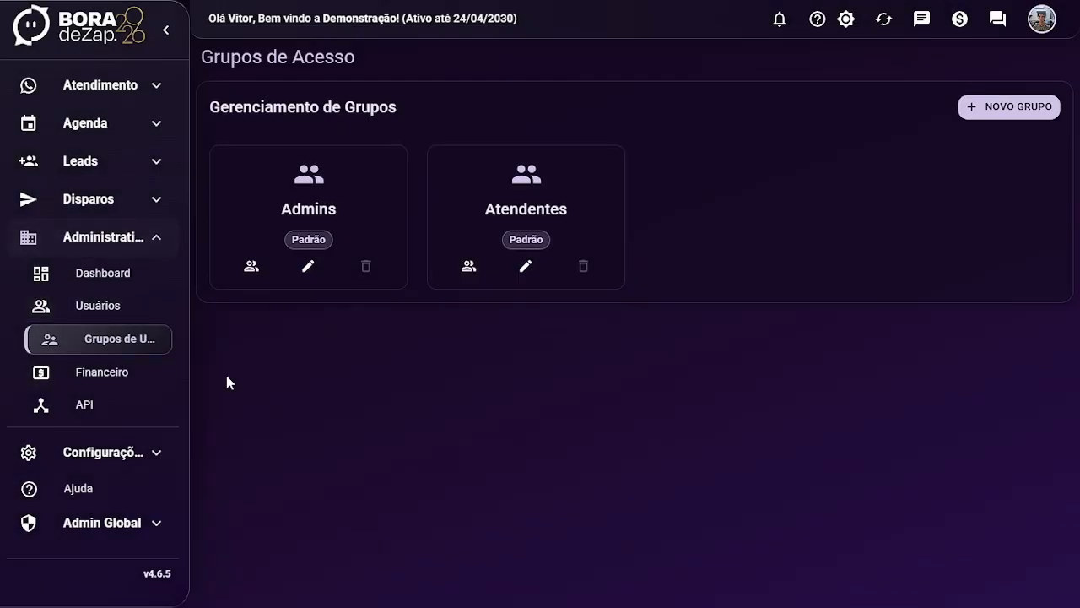
Open the Atendimentos screen with the open customer service tickets
{"action": "left_click", "coordinate": [126, 84]}
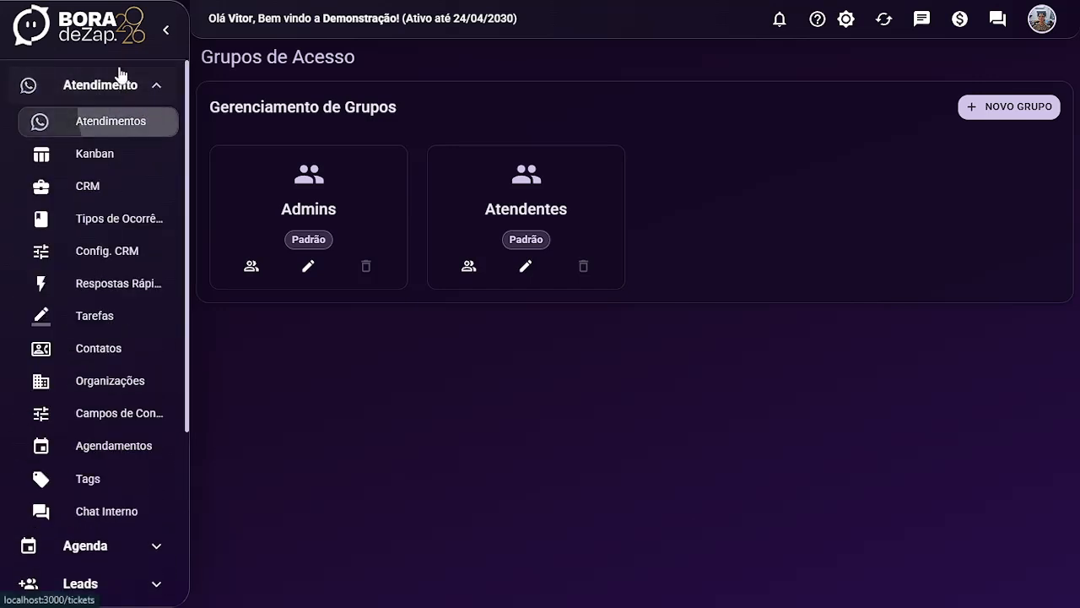
{"action": "left_click", "coordinate": [110, 120]}
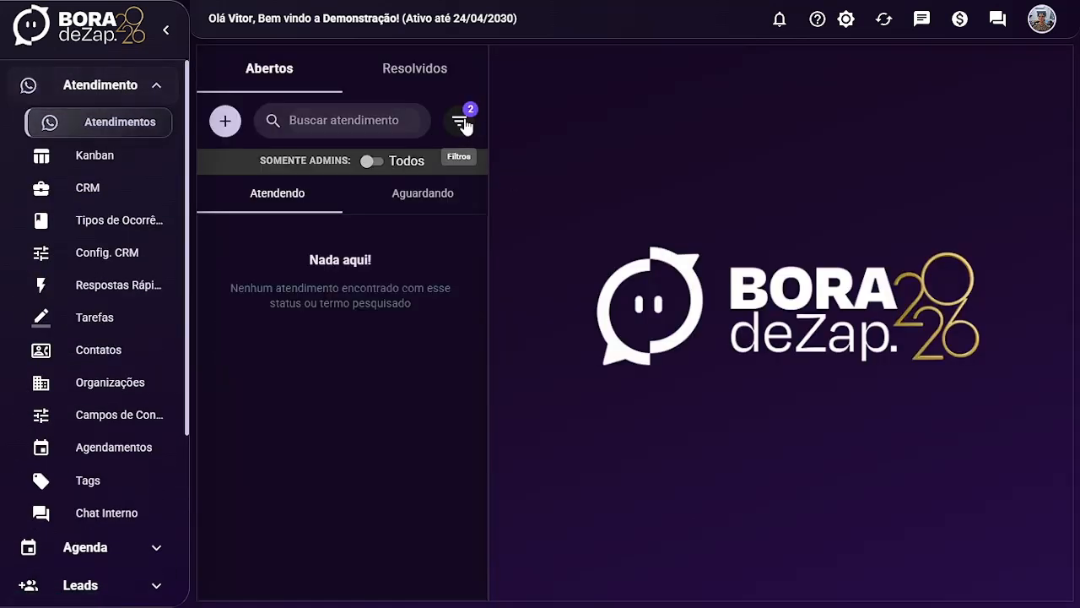
Examine the ticket filters for queues, connections, tags and users, and close them without changes
{"action": "left_click", "coordinate": [460, 125]}
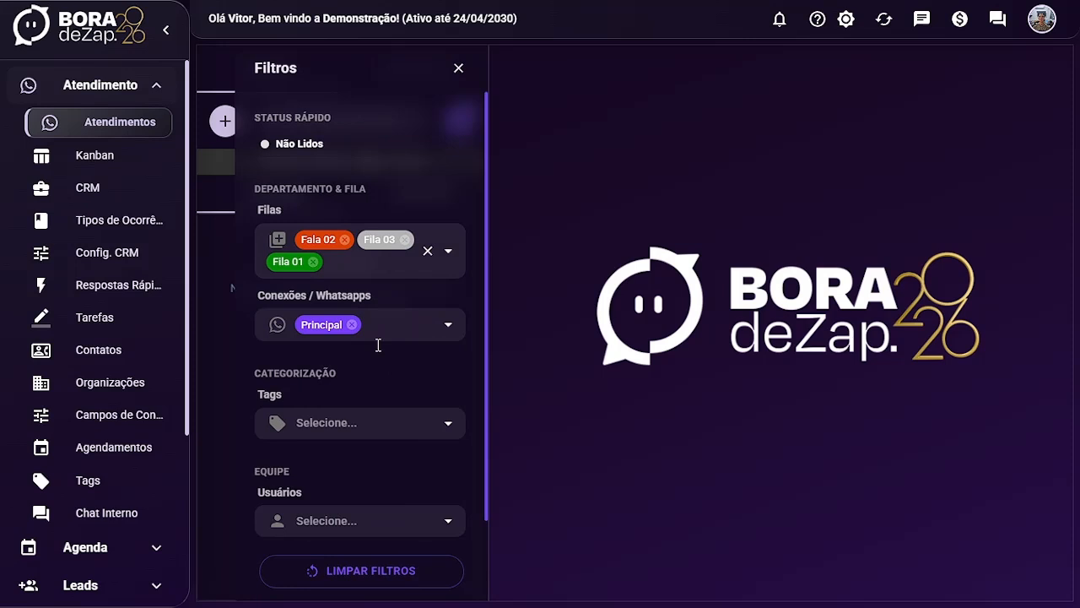
{"action": "left_click", "coordinate": [370, 252]}
{"action": "left_click", "coordinate": [393, 184]}
{"action": "scroll", "coordinate": [379, 259], "scroll_direction": "down", "scroll_amount": 1}
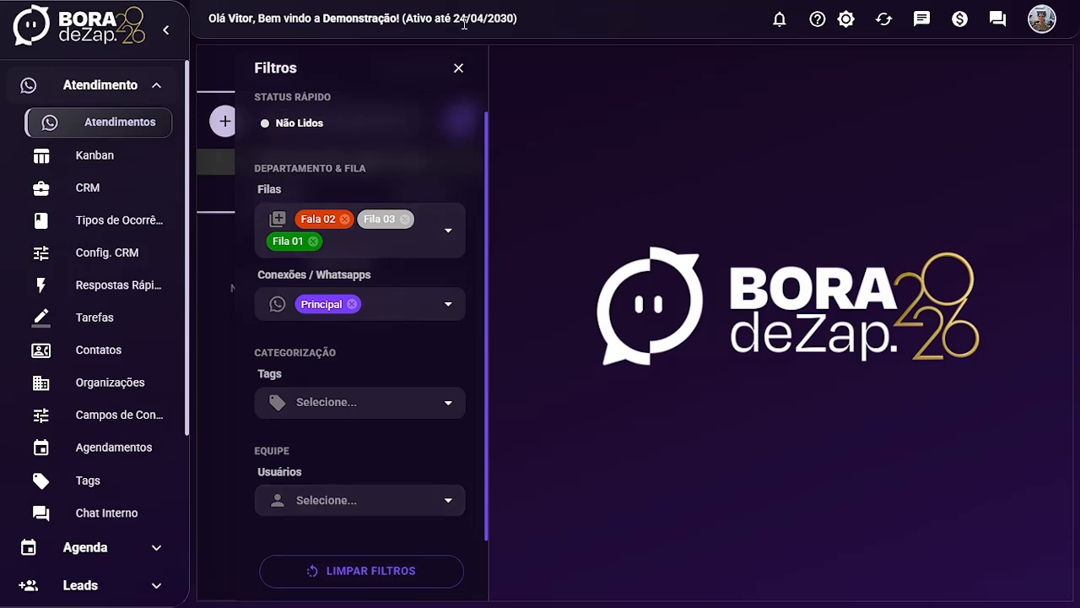
{"action": "left_click", "coordinate": [460, 69]}
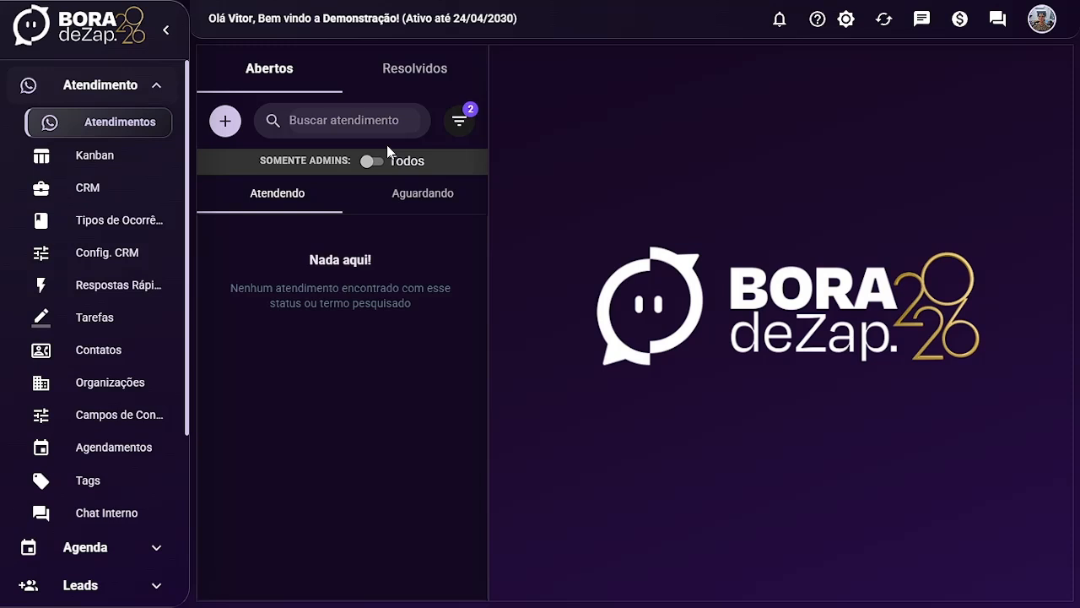
Open the Aguardando list and preview the waiting ticket's chatbot conversation, then close the preview
{"action": "left_click", "coordinate": [402, 193]}
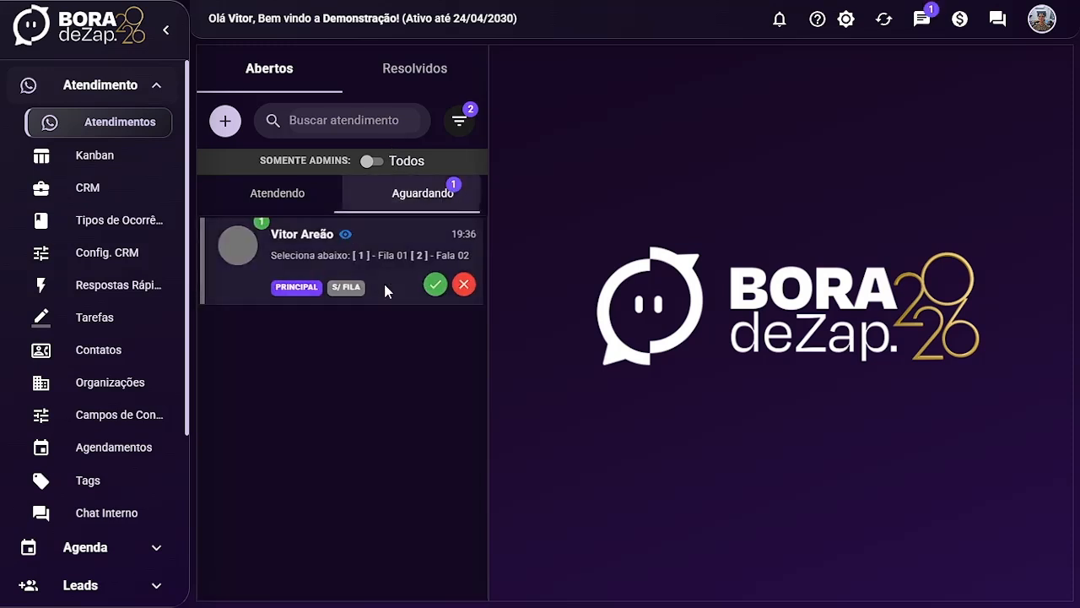
{"action": "left_click", "coordinate": [346, 235]}
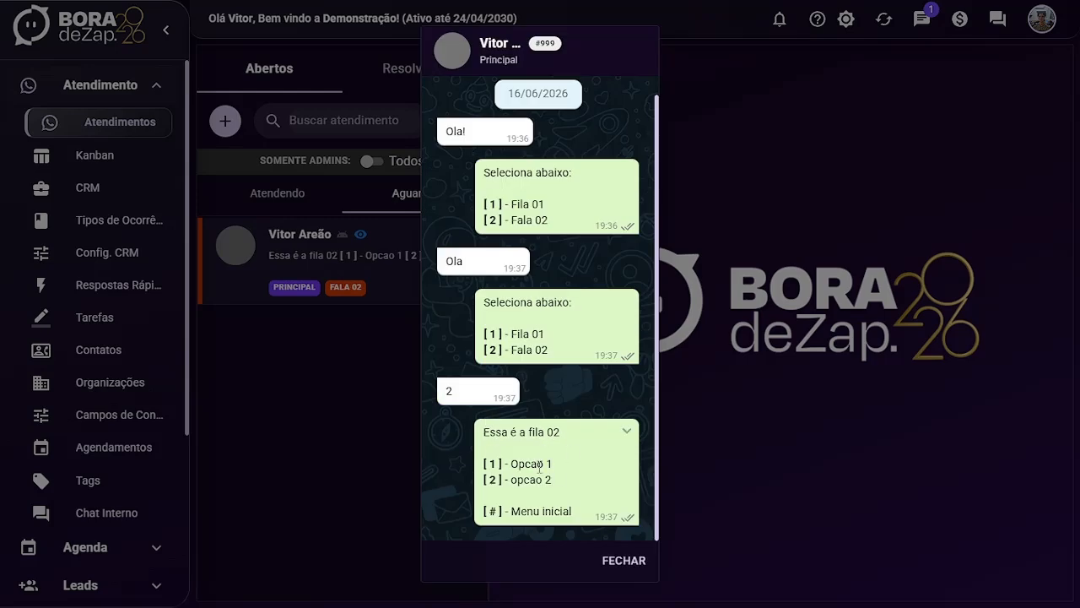
{"action": "left_click", "coordinate": [623, 560]}
Accept the waiting Fala 02 ticket and collapse the Tags section of its conversation
{"action": "left_click", "coordinate": [464, 285]}
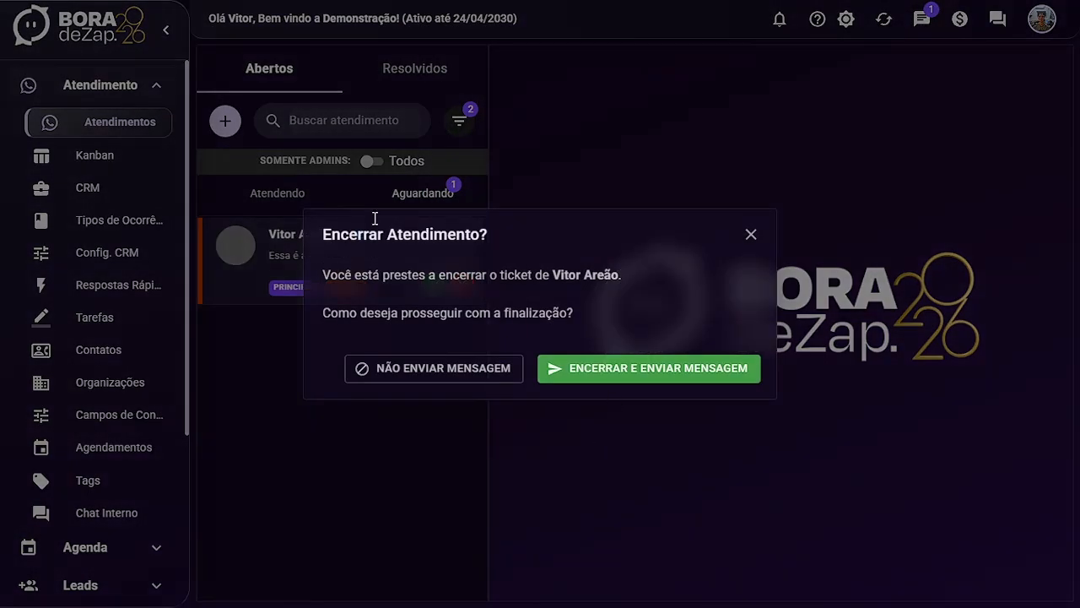
{"action": "left_click", "coordinate": [374, 211]}
{"action": "left_click", "coordinate": [435, 285]}
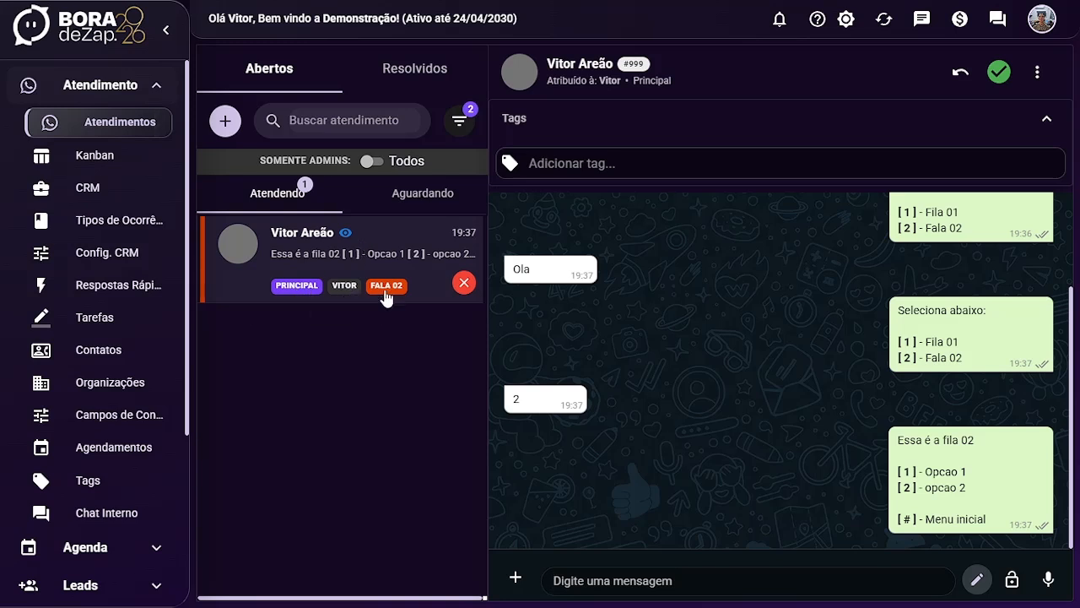
{"action": "left_click", "coordinate": [618, 118]}
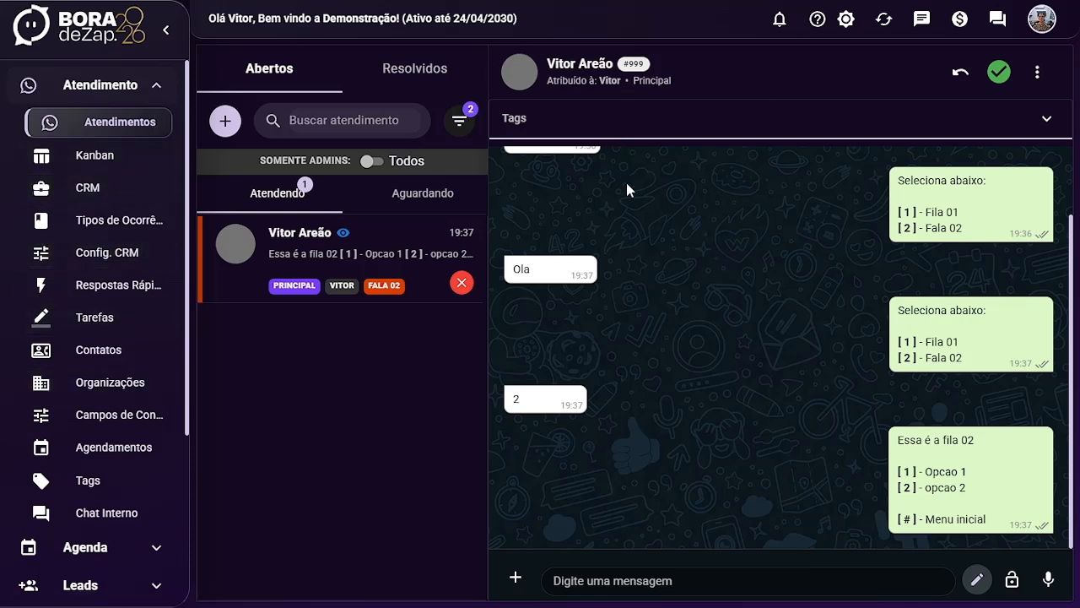
Open the general Configurações page of the system
{"action": "left_click", "coordinate": [108, 100]}
{"action": "left_click", "coordinate": [102, 300]}
{"action": "left_click", "coordinate": [156, 455]}
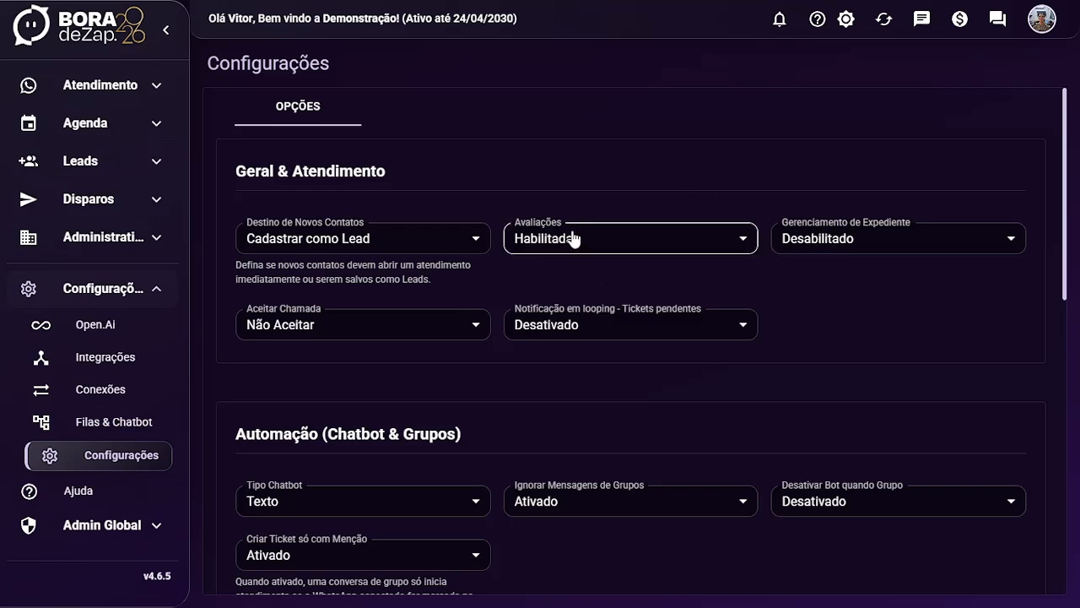
Set Gerenciamento de Expediente to Empresa, examine the company's weekly Horários, and return to the options
{"action": "left_click", "coordinate": [864, 245]}
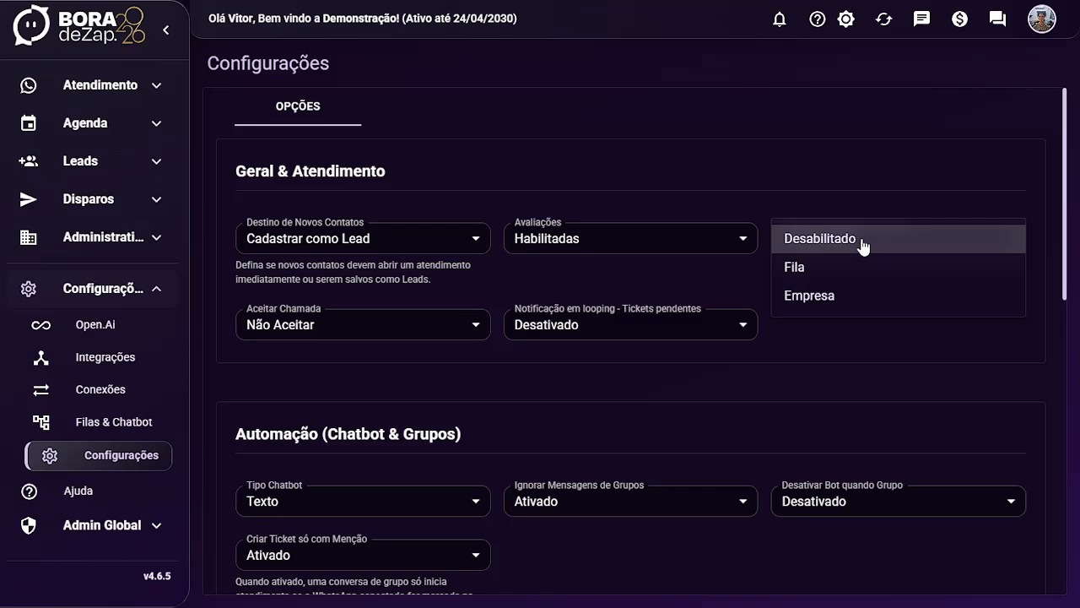
{"action": "left_click", "coordinate": [797, 293]}
{"action": "left_click", "coordinate": [434, 111]}
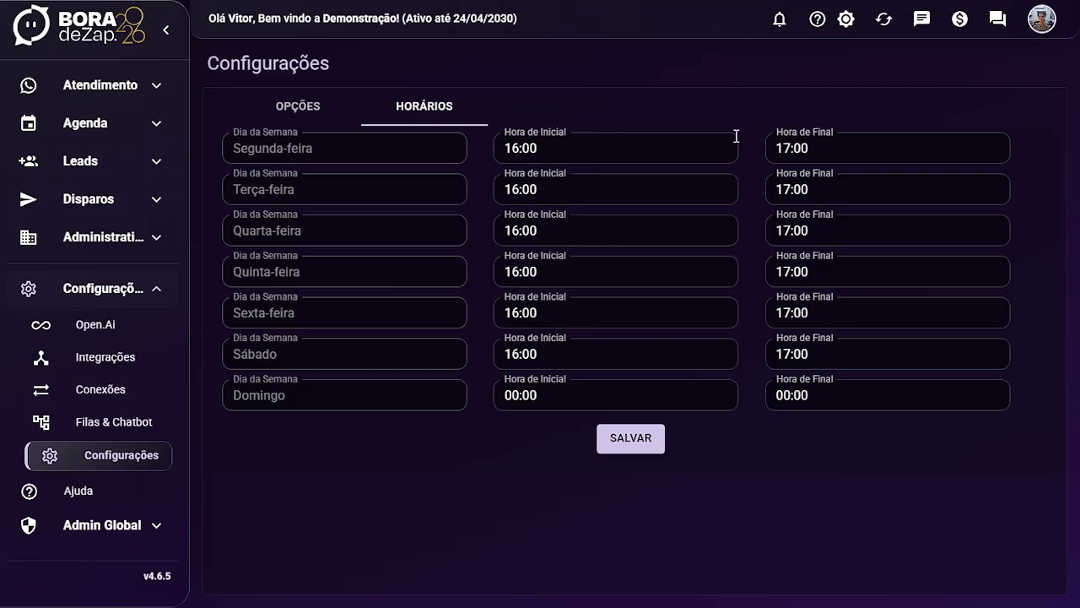
{"action": "left_click", "coordinate": [314, 107]}
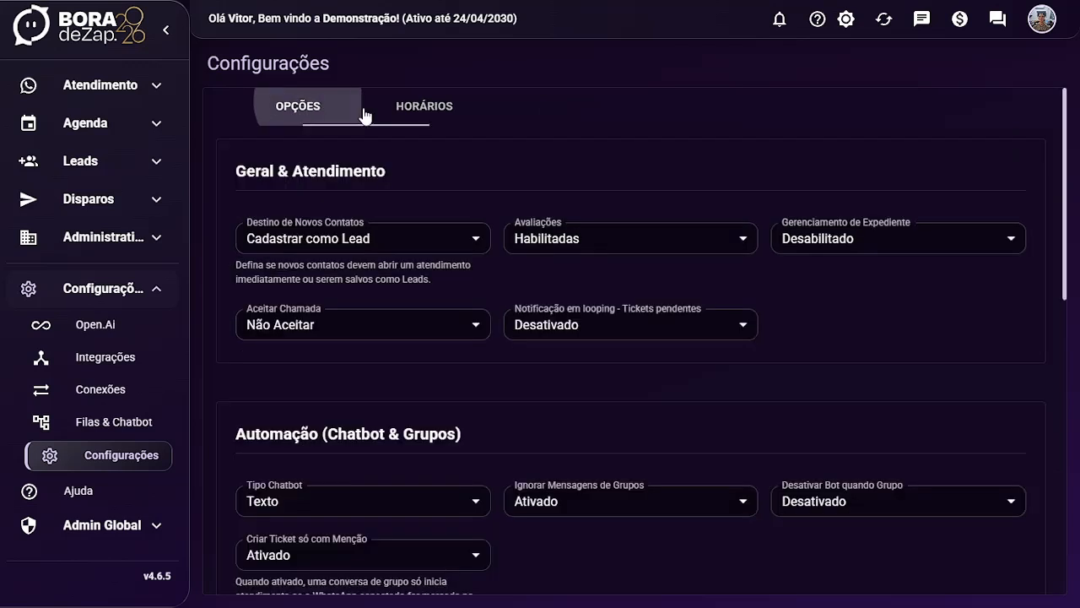
Set Gerenciamento de Expediente to Fila and open the Horários de Atendimento of the Fila 01 queue
{"action": "left_click", "coordinate": [836, 238]}
{"action": "left_click", "coordinate": [841, 268]}
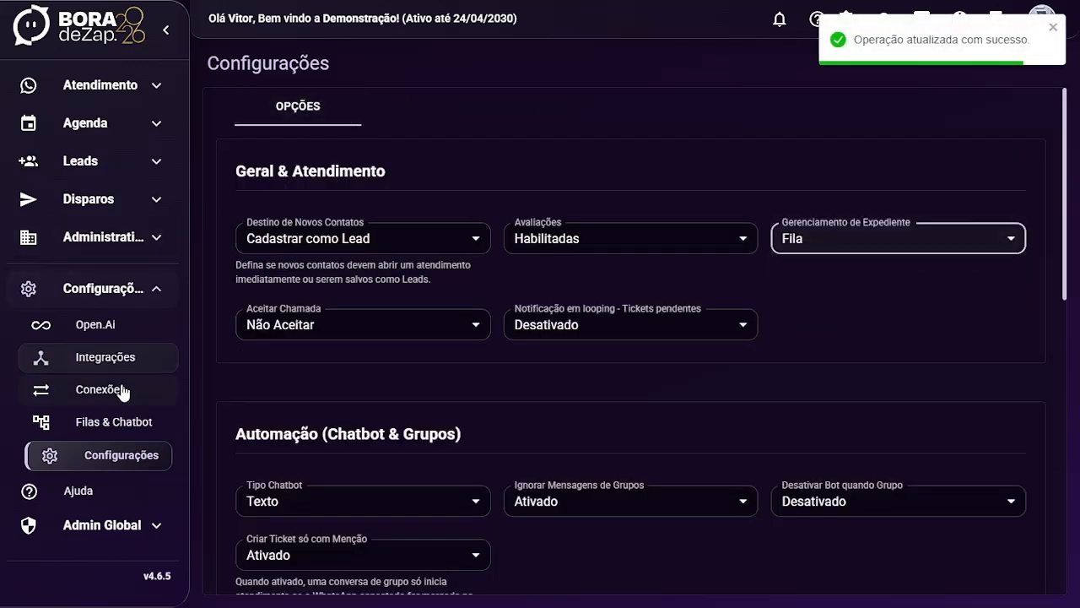
{"action": "left_click", "coordinate": [106, 421]}
{"action": "left_click", "coordinate": [1005, 149]}
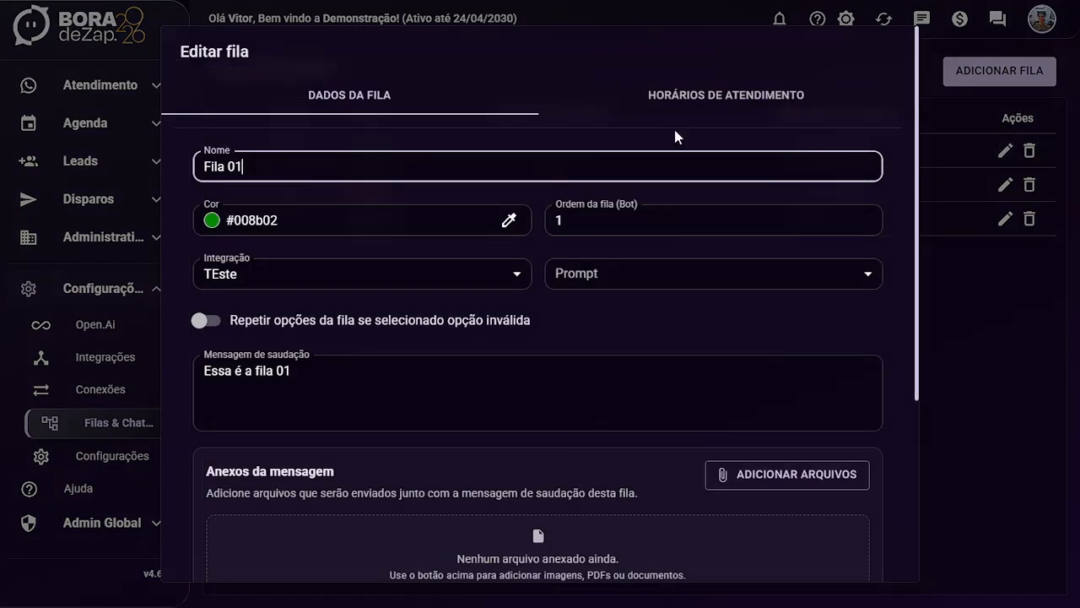
{"action": "left_click", "coordinate": [582, 154]}
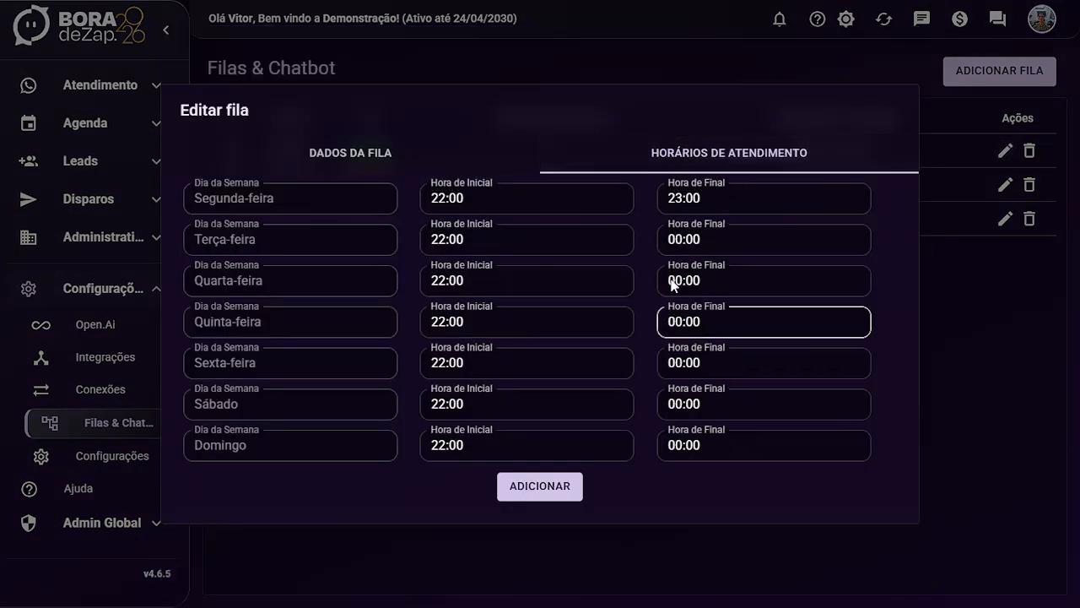
Examine Fila 01's queue data, greeting message and out-of-hours message, and close the queue without saving
{"action": "left_click", "coordinate": [339, 155]}
{"action": "scroll", "coordinate": [337, 159], "scroll_direction": "down", "scroll_amount": 5}
{"action": "left_click", "coordinate": [442, 427]}
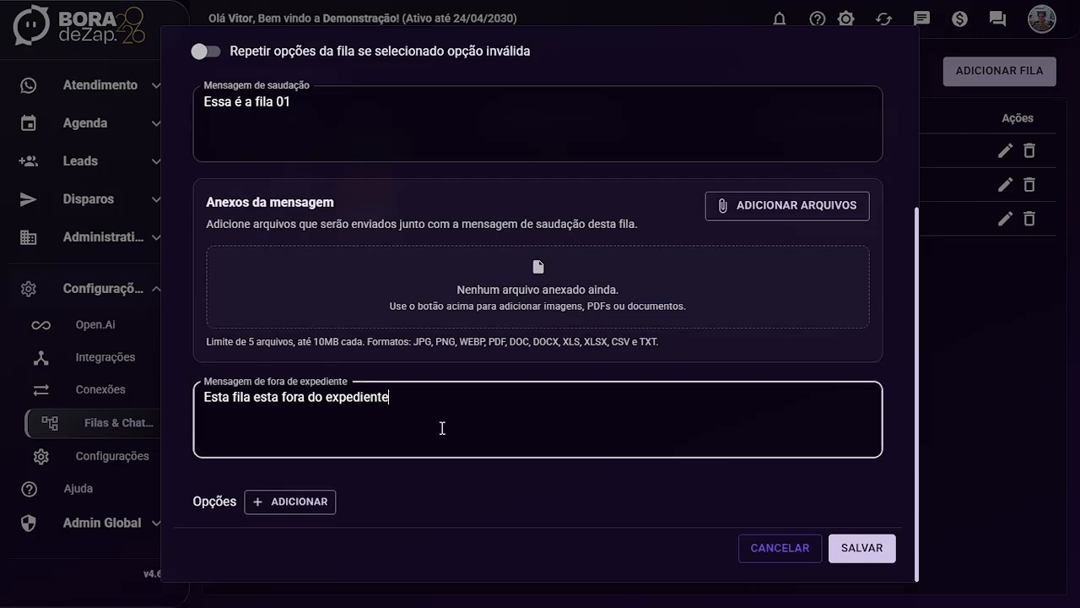
{"action": "scroll", "coordinate": [525, 388], "scroll_direction": "up", "scroll_amount": 5}
{"action": "left_click", "coordinate": [547, 170]}
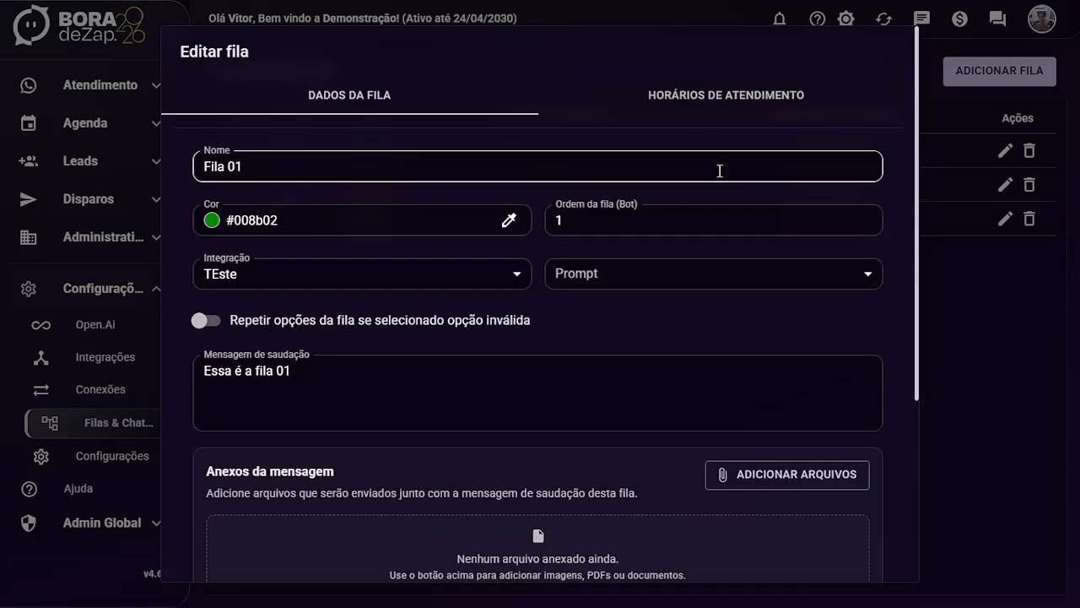
{"action": "left_click", "coordinate": [783, 423]}
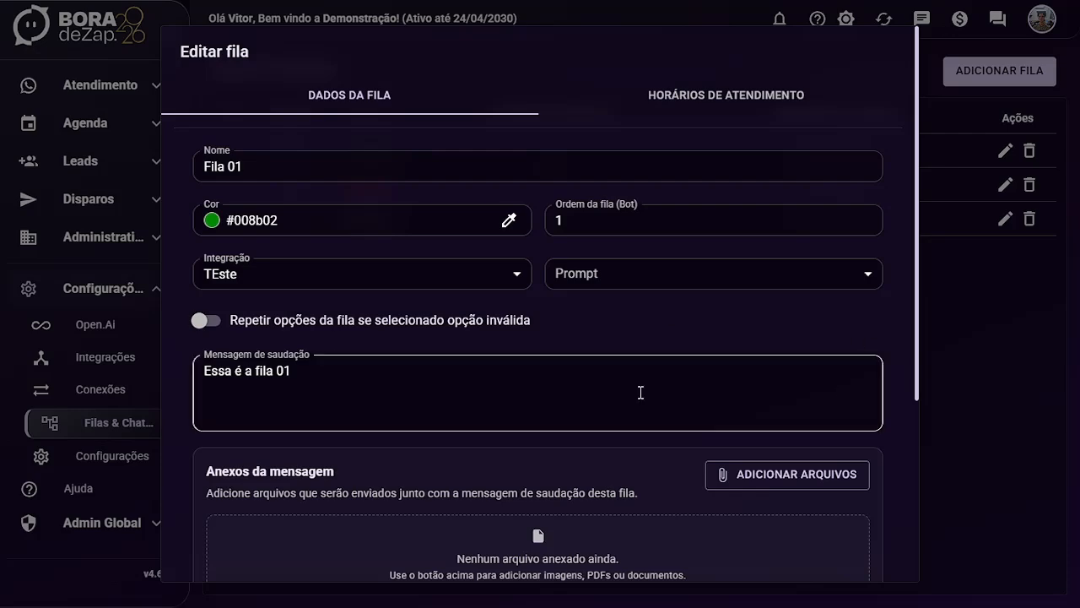
{"action": "scroll", "coordinate": [709, 375], "scroll_direction": "down", "scroll_amount": 4}
{"action": "left_click", "coordinate": [631, 415]}
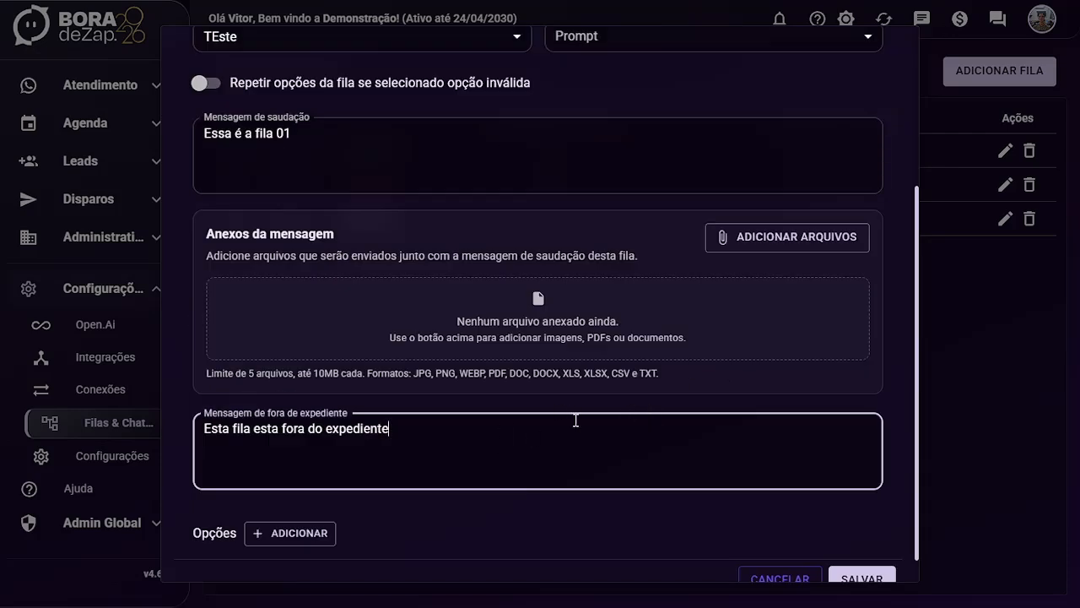
{"action": "scroll", "coordinate": [595, 401], "scroll_direction": "up", "scroll_amount": 4}
{"action": "left_click", "coordinate": [135, 506]}
Examine the Configurações options from Geral & Atendimento through Automação, Mensagens Automáticas and Integrações to Monitor de Atendimento
{"action": "left_click", "coordinate": [111, 455]}
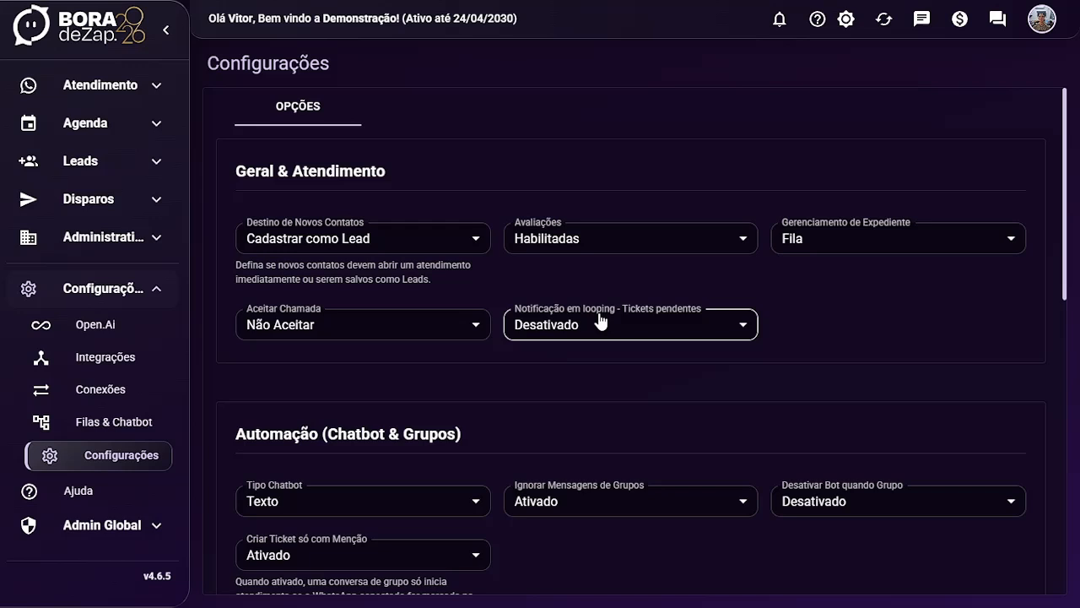
{"action": "scroll", "coordinate": [599, 312], "scroll_direction": "down", "scroll_amount": 2}
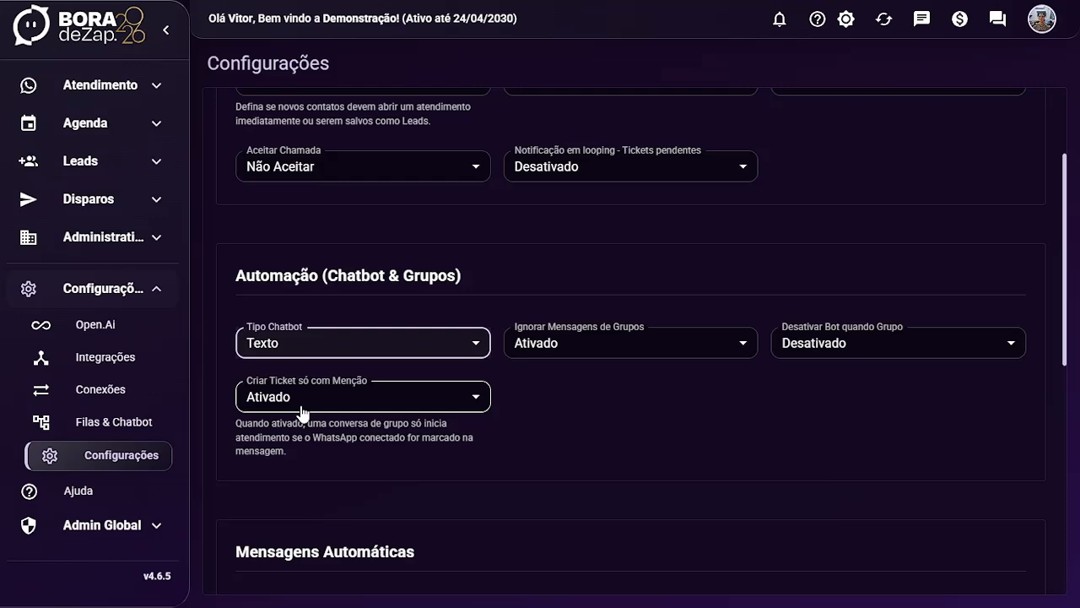
{"action": "scroll", "coordinate": [351, 411], "scroll_direction": "down", "scroll_amount": 3}
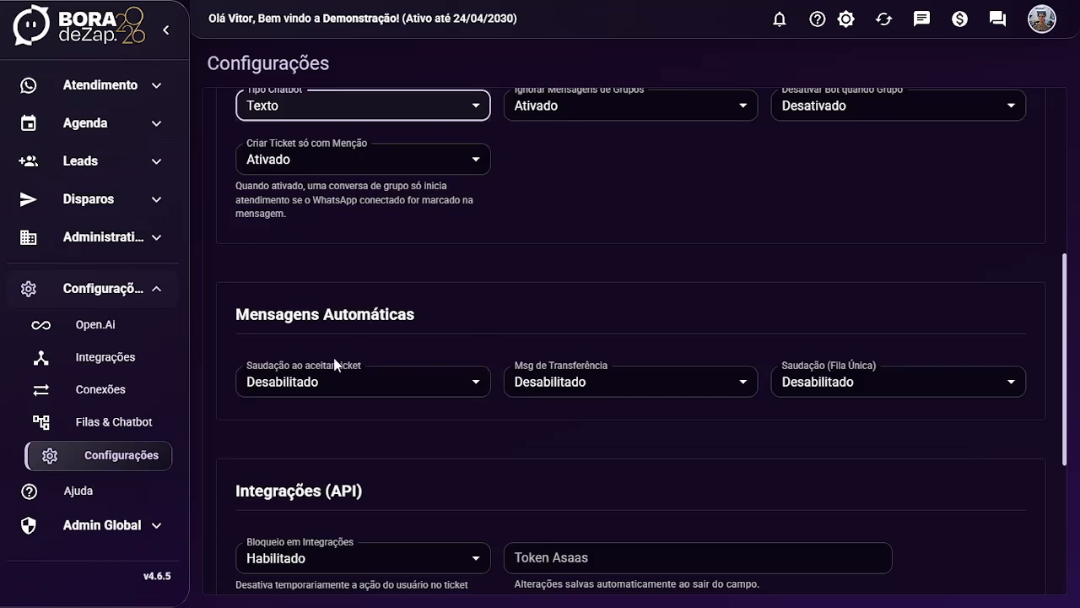
{"action": "scroll", "coordinate": [494, 397], "scroll_direction": "down", "scroll_amount": 3}
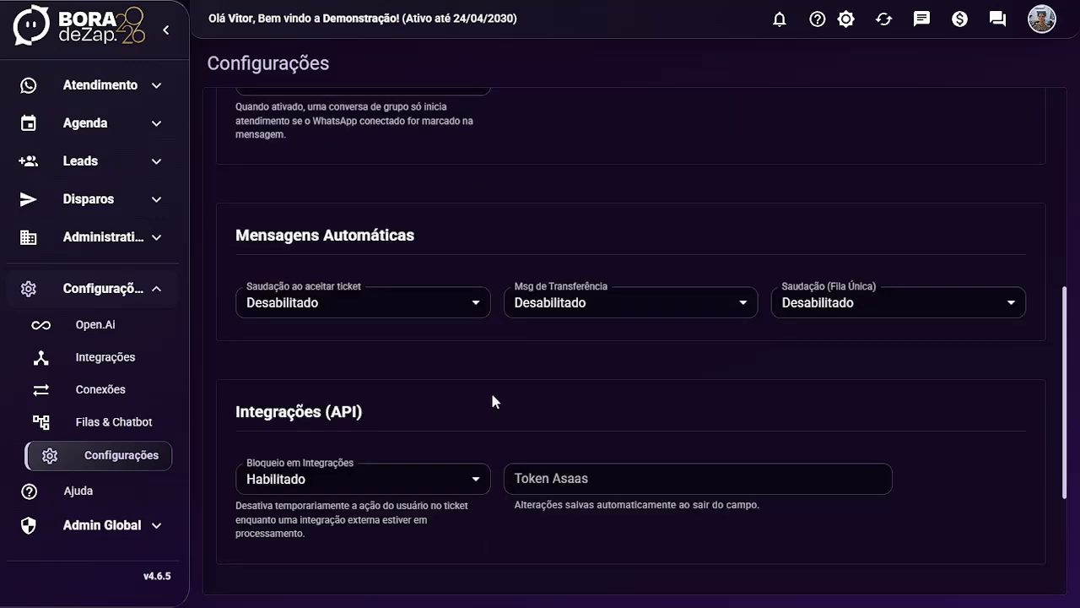
{"action": "scroll", "coordinate": [481, 253], "scroll_direction": "down", "scroll_amount": 1}
{"action": "scroll", "coordinate": [473, 304], "scroll_direction": "up", "scroll_amount": 1}
{"action": "scroll", "coordinate": [456, 379], "scroll_direction": "down", "scroll_amount": 1}
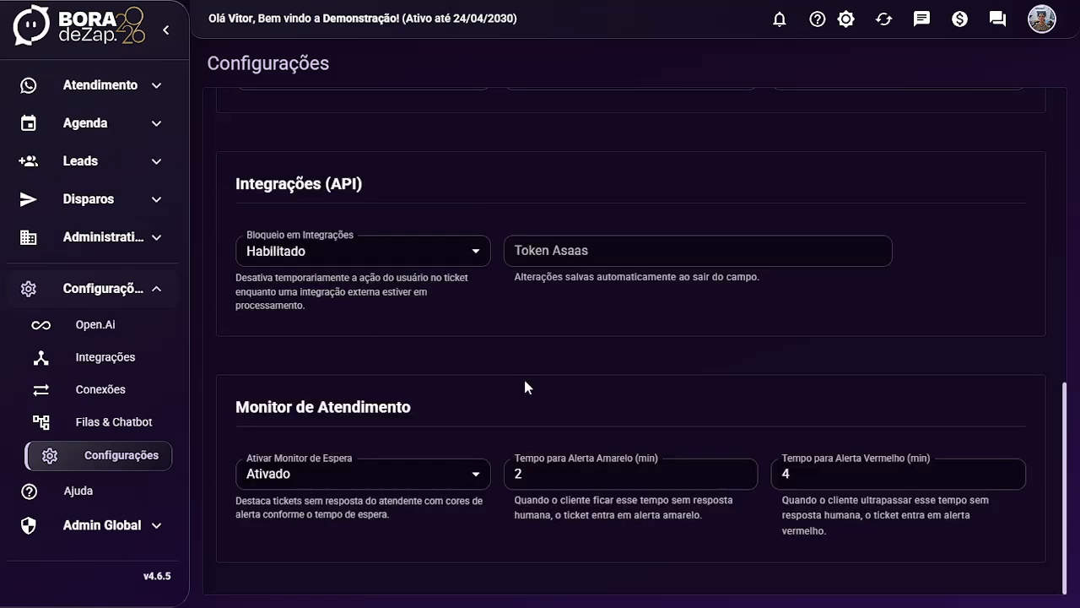
Set Saudação (Fila Única) to Habilitado in the Mensagens Automáticas settings
{"action": "scroll", "coordinate": [464, 396], "scroll_direction": "up", "scroll_amount": 2}
{"action": "scroll", "coordinate": [380, 405], "scroll_direction": "up", "scroll_amount": 2}
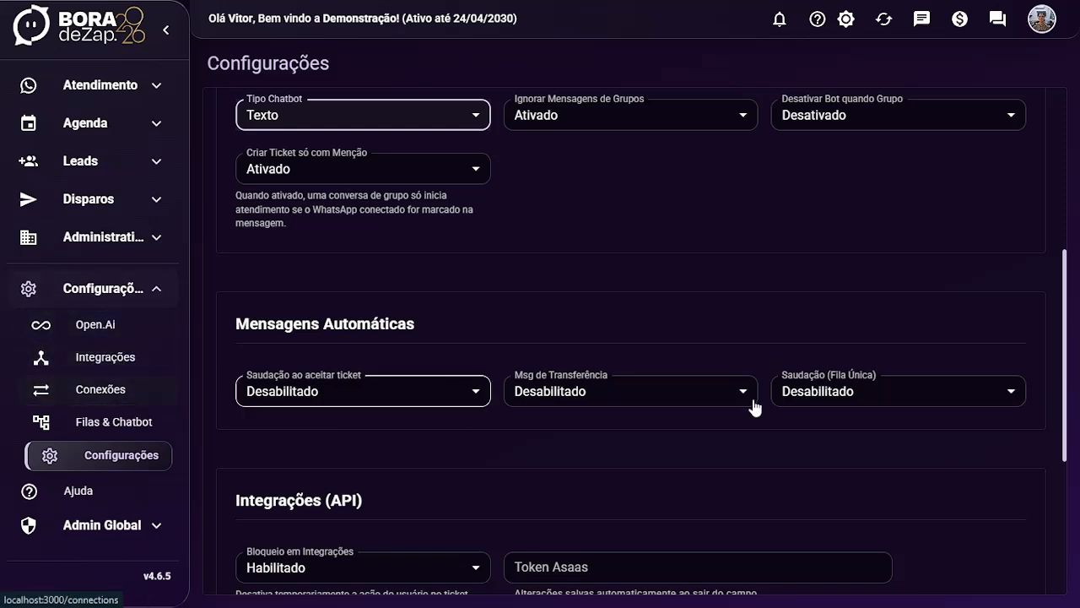
{"action": "left_click", "coordinate": [815, 387]}
{"action": "left_click", "coordinate": [819, 419]}
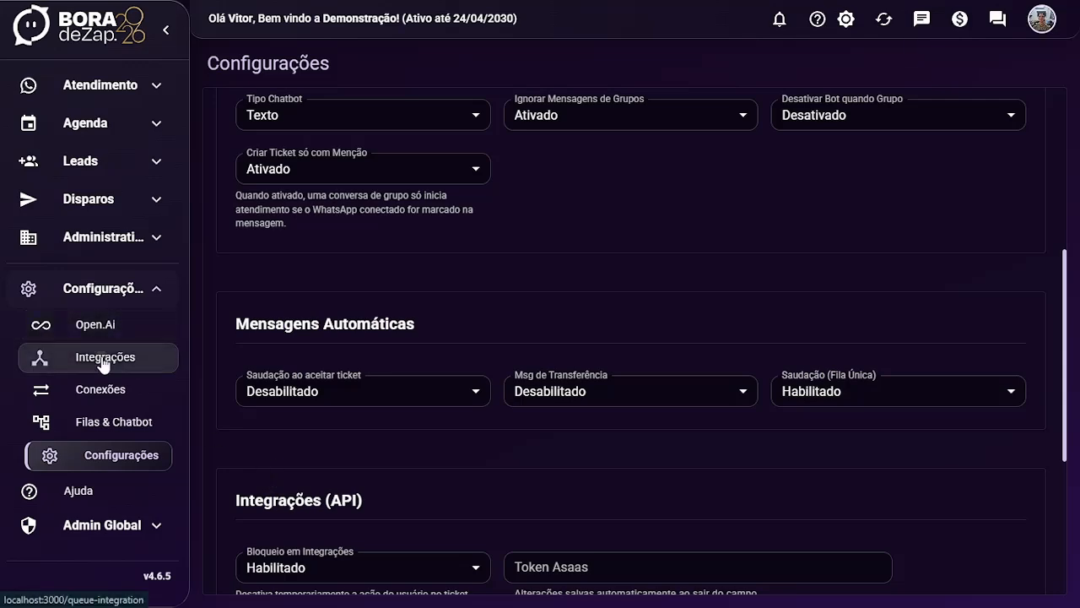
Leave only Fila 01 assigned to the Principal WhatsApp connection under Filas e automações, and save the connection
{"action": "left_click", "coordinate": [108, 389]}
{"action": "left_click", "coordinate": [427, 230]}
{"action": "scroll", "coordinate": [337, 338], "scroll_direction": "down", "scroll_amount": 5}
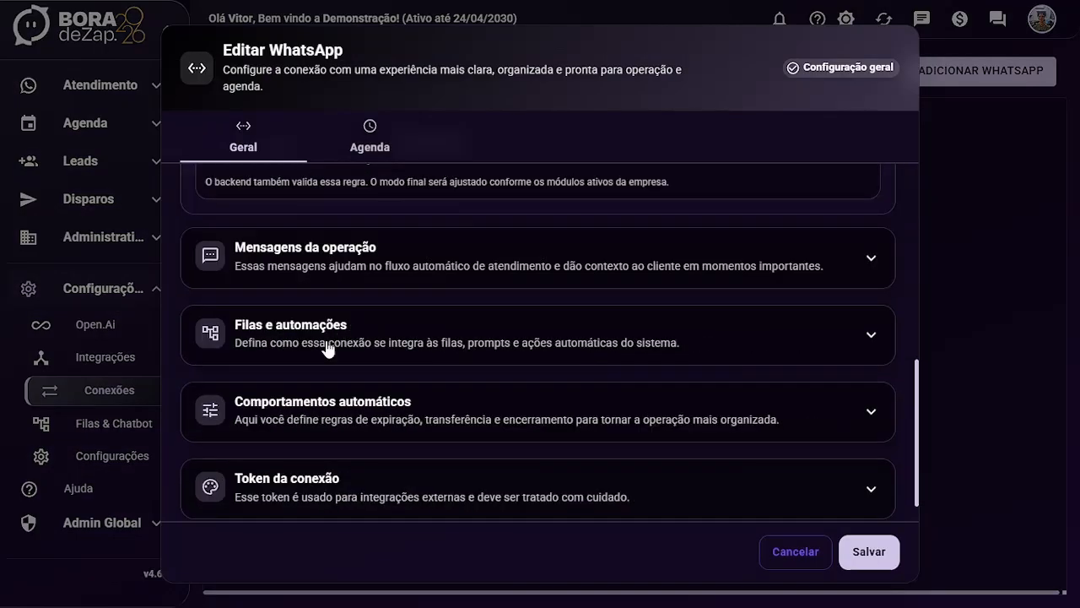
{"action": "left_click", "coordinate": [328, 345]}
{"action": "left_click", "coordinate": [313, 413]}
{"action": "left_click", "coordinate": [278, 482]}
{"action": "left_click", "coordinate": [863, 554]}
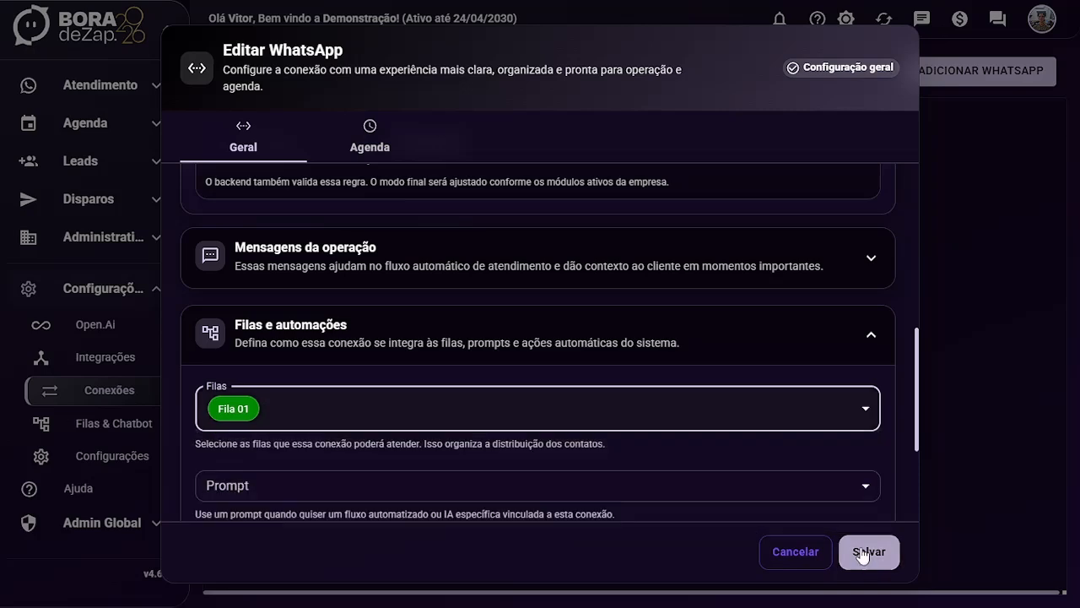
{"action": "left_click", "coordinate": [869, 551]}
Return to the Atendimentos screen and close the ticket in progress without sending a message
{"action": "left_click", "coordinate": [105, 85]}
{"action": "left_click", "coordinate": [120, 128]}
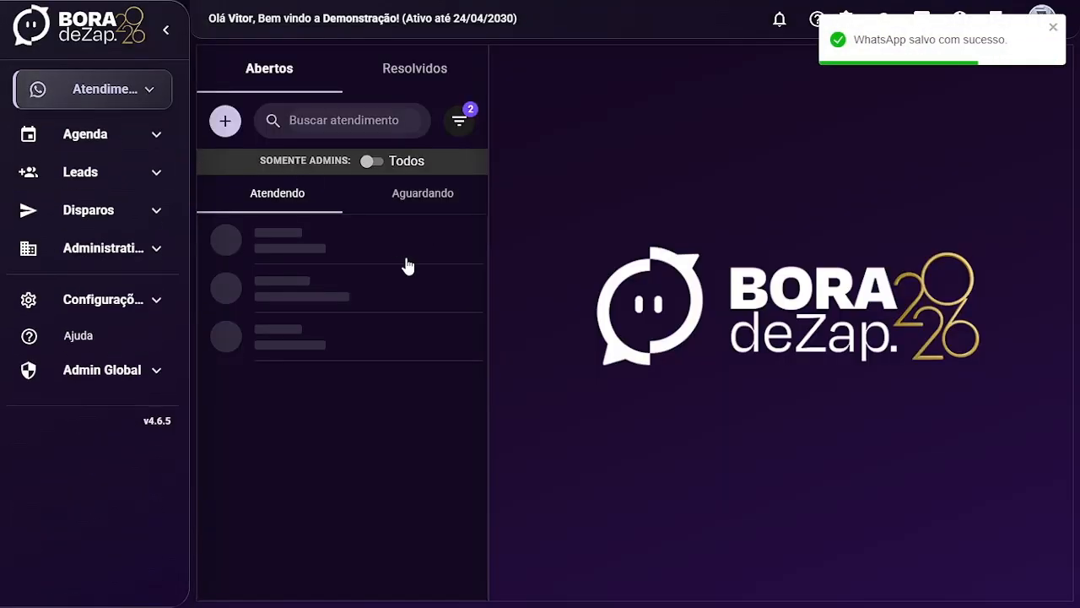
{"action": "left_click", "coordinate": [458, 282]}
{"action": "left_click", "coordinate": [446, 368]}
Open the Aguardando list, preview the new Fila 01 ticket's conversation and its automatic greeting, and close the preview
{"action": "left_click", "coordinate": [403, 211]}
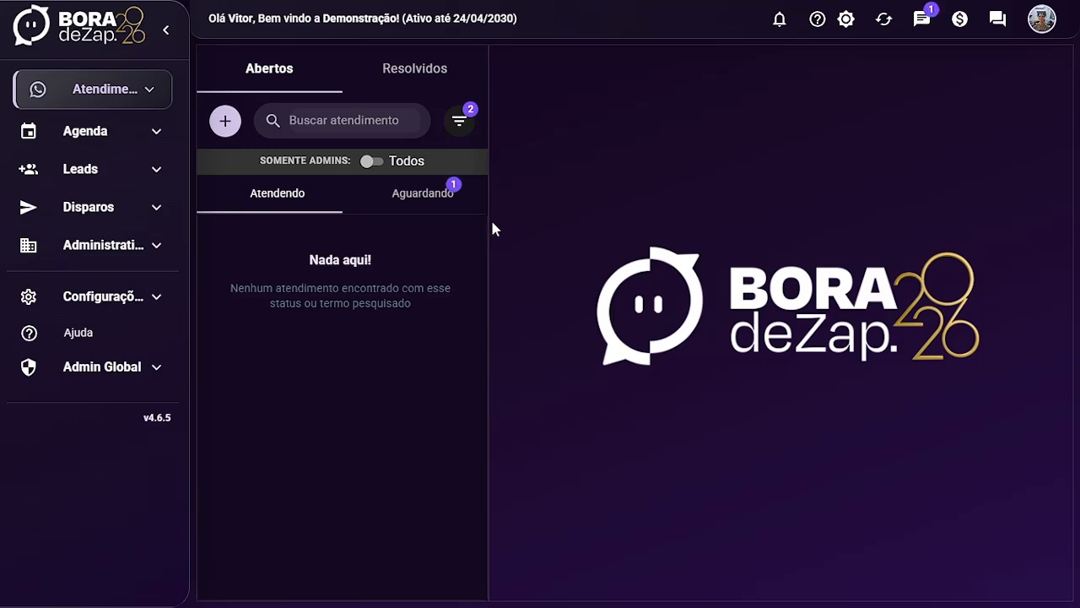
{"action": "left_click", "coordinate": [459, 197]}
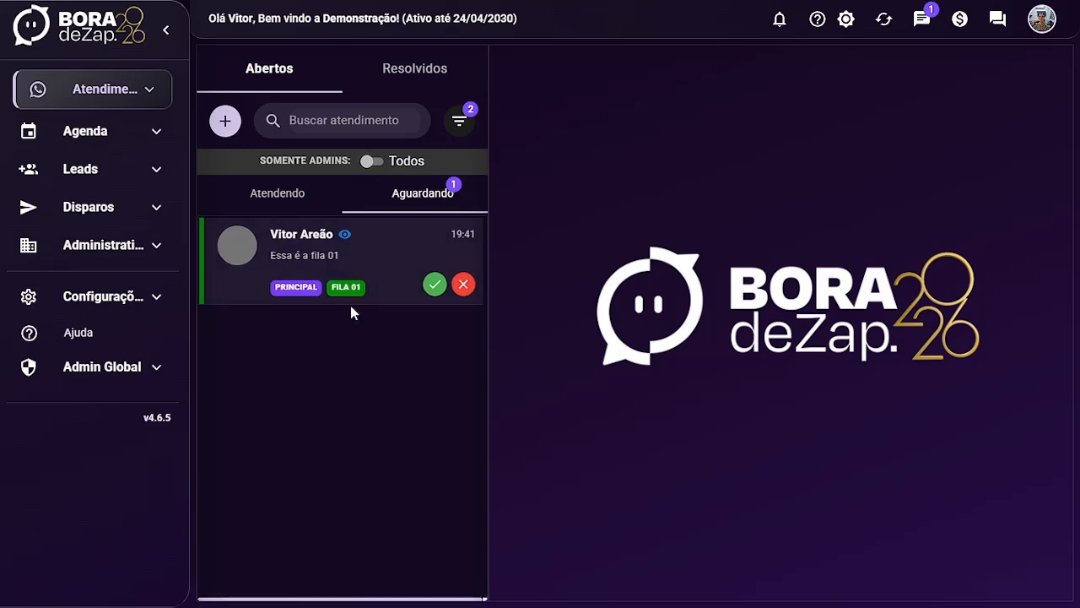
{"action": "left_click", "coordinate": [345, 234]}
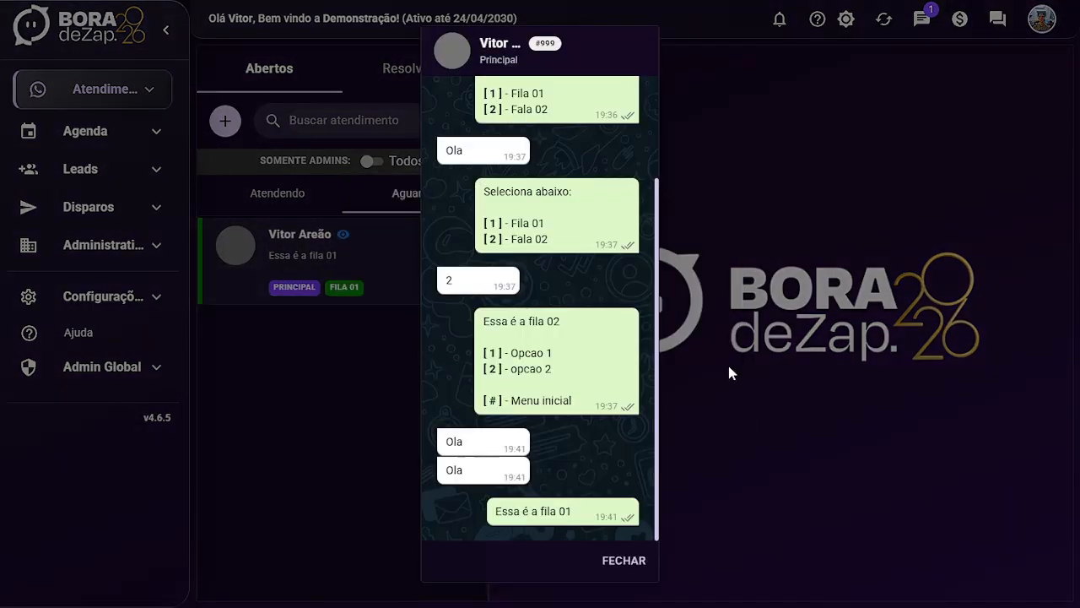
{"action": "left_click_drag", "start_coordinate": [574, 512], "coordinate": [494, 512]}
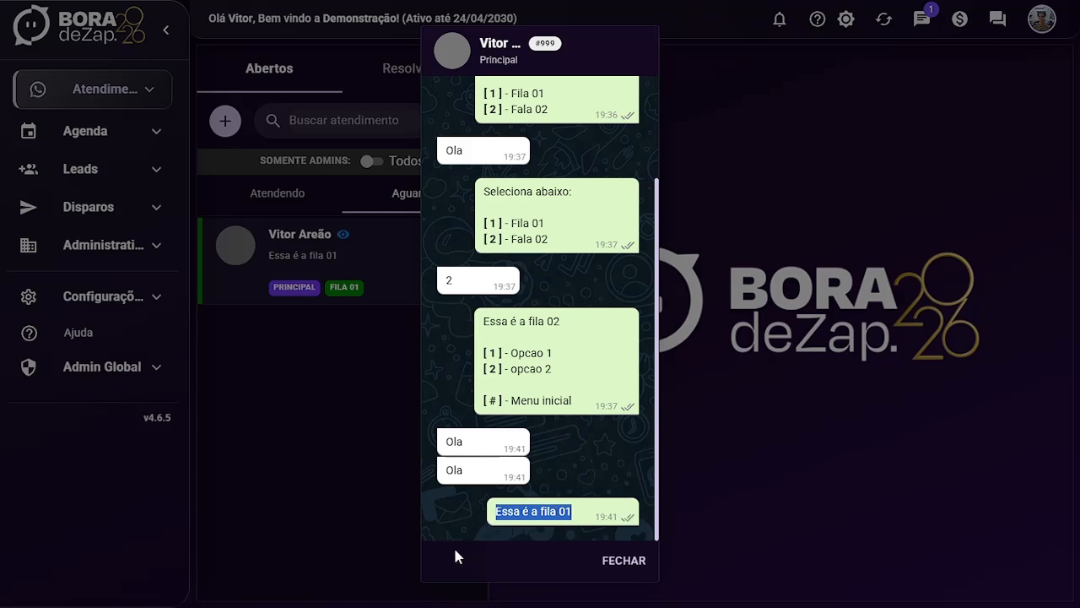
{"action": "left_click", "coordinate": [781, 348]}
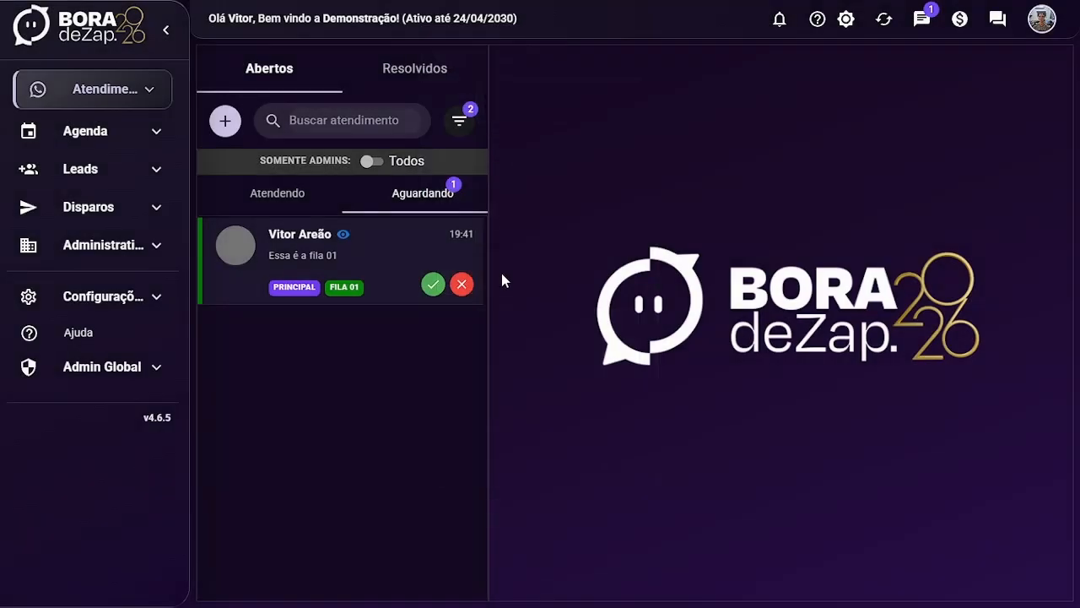
Accept the waiting Fila 01 ticket and review its conversation history in the Atendendo list
{"action": "left_click", "coordinate": [433, 284]}
{"action": "left_click", "coordinate": [303, 202]}
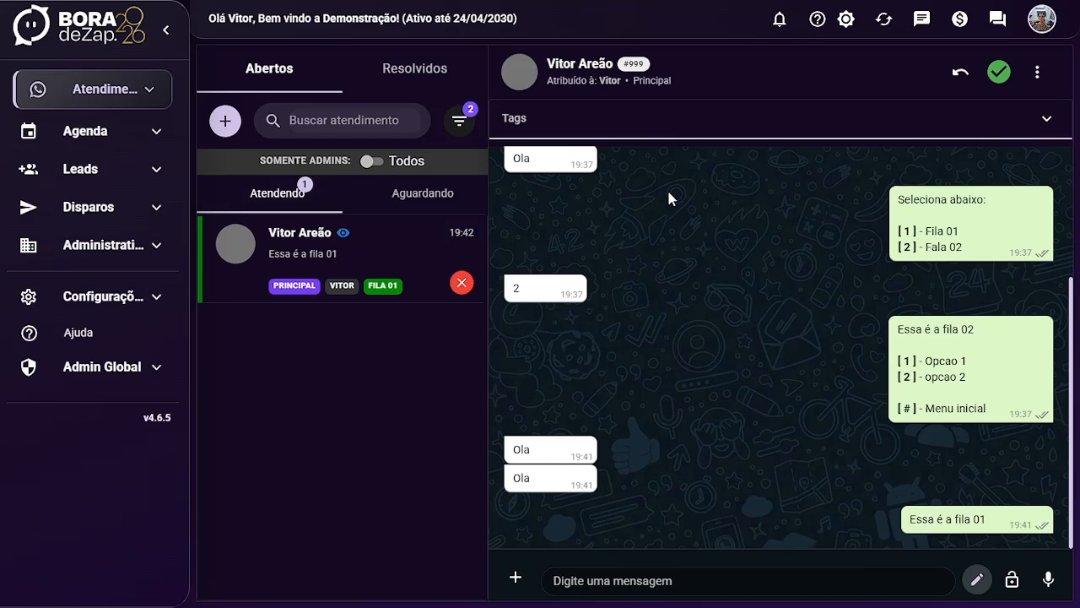
{"action": "left_click", "coordinate": [126, 93]}
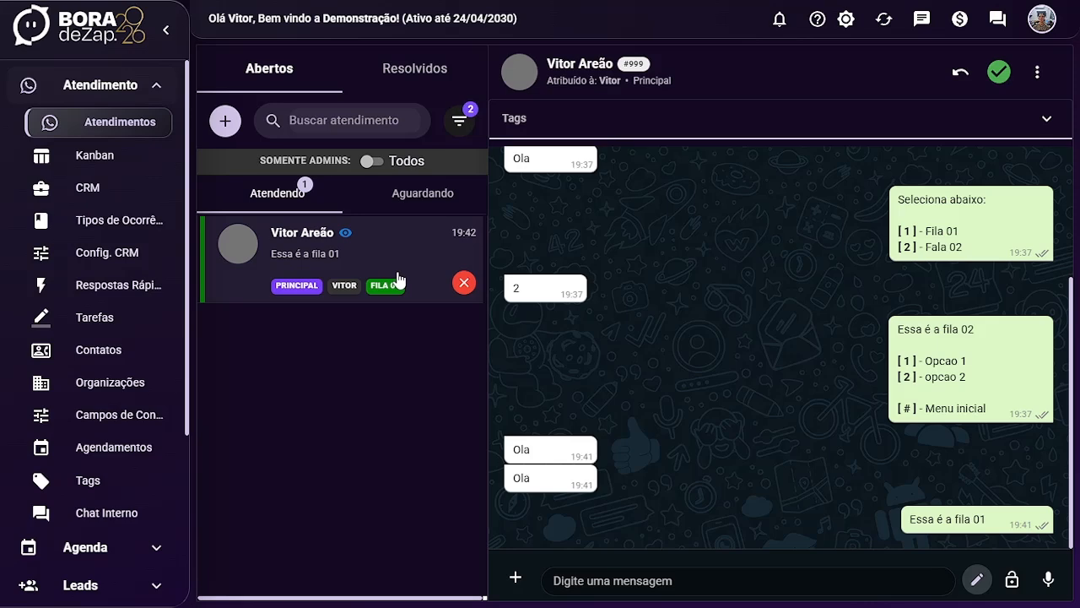
{"action": "left_click_drag", "start_coordinate": [987, 412], "coordinate": [896, 351]}
{"action": "left_click", "coordinate": [847, 332]}
{"action": "scroll", "coordinate": [846, 330], "scroll_direction": "up", "scroll_amount": 3}
{"action": "scroll", "coordinate": [846, 329], "scroll_direction": "down", "scroll_amount": 3}
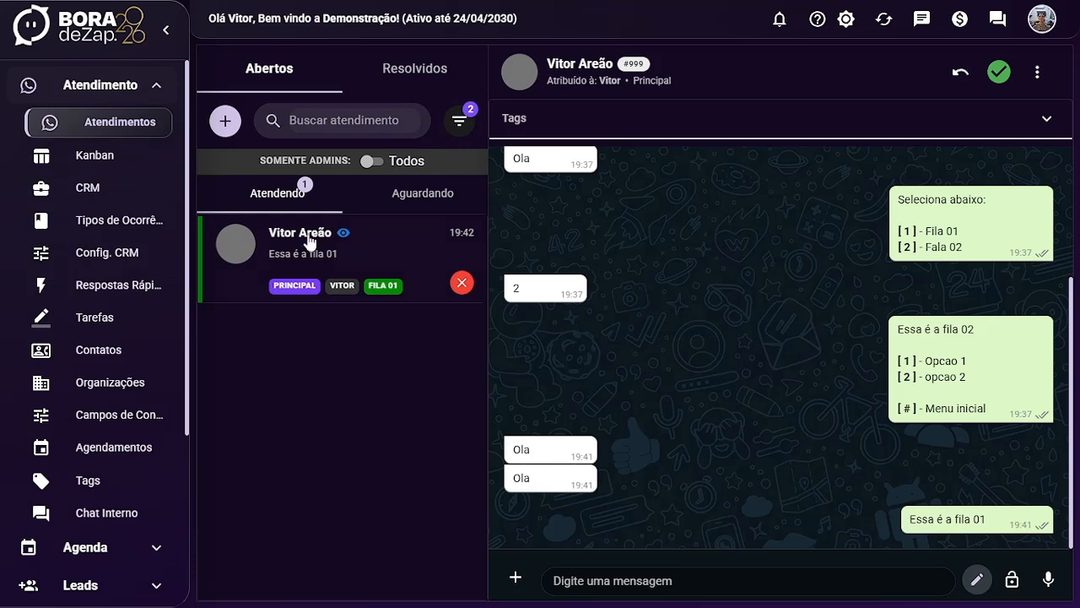
Open the Contatos list and examine the customer's contact entry
{"action": "left_click", "coordinate": [138, 359]}
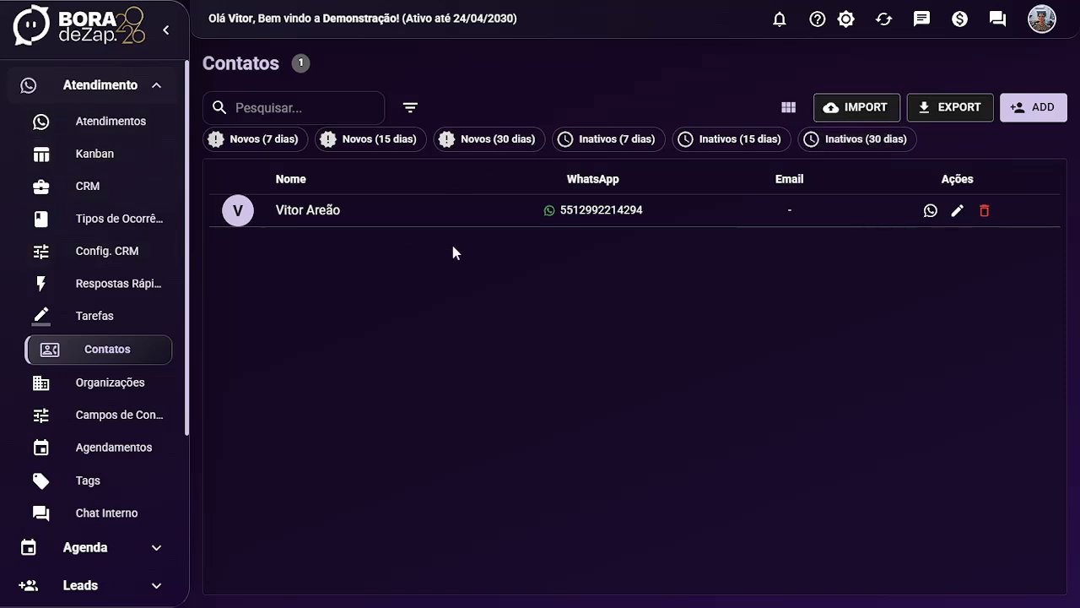
{"action": "double_click", "coordinate": [299, 212]}
{"action": "left_click", "coordinate": [342, 213]}
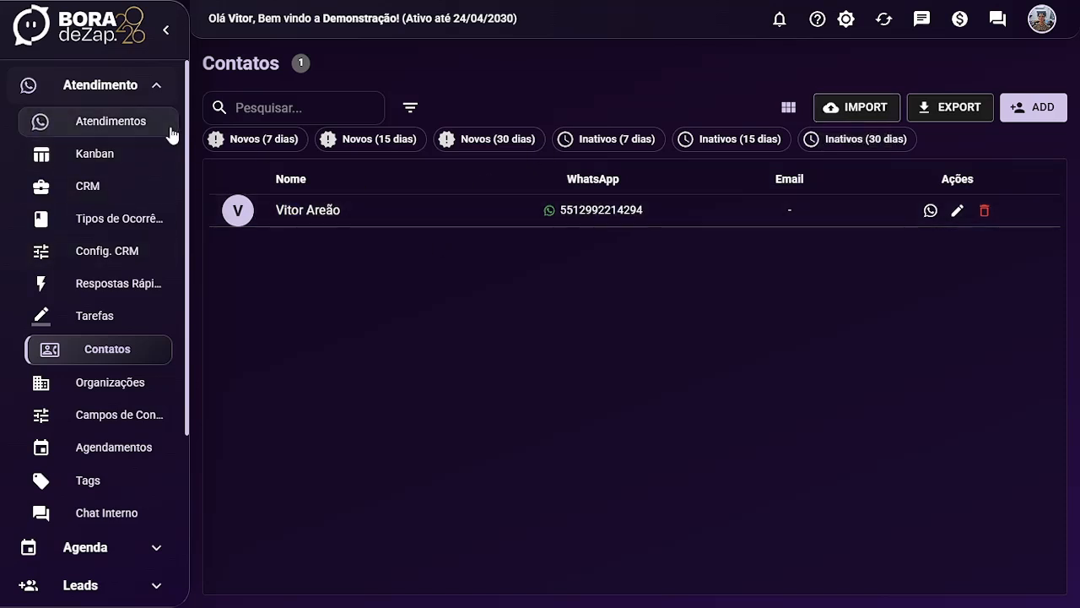